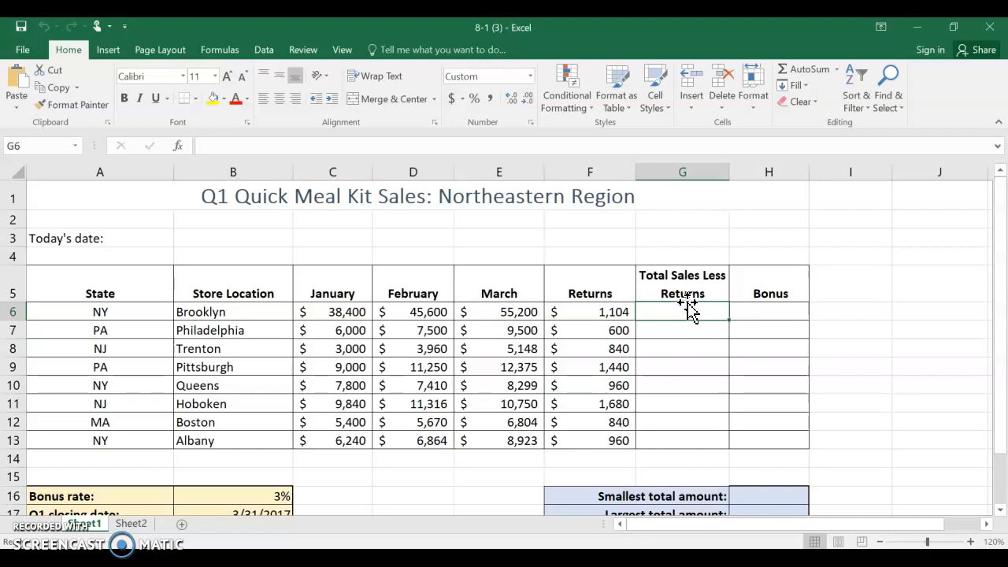
# Enter =C6+D6+E6-F6 in G6 for Brooklyn's total sales less returns and fill it down to G13.
pyautogui.click(665, 339)
pyautogui.click(661, 318)
pyautogui.write('=')
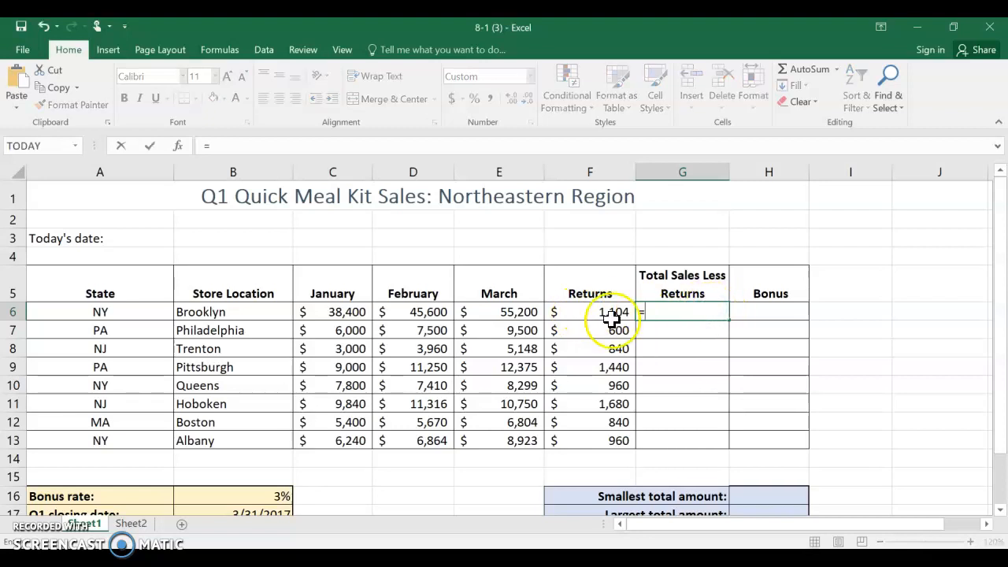
pyautogui.click(346, 311)
pyautogui.write('+')
pyautogui.click(415, 313)
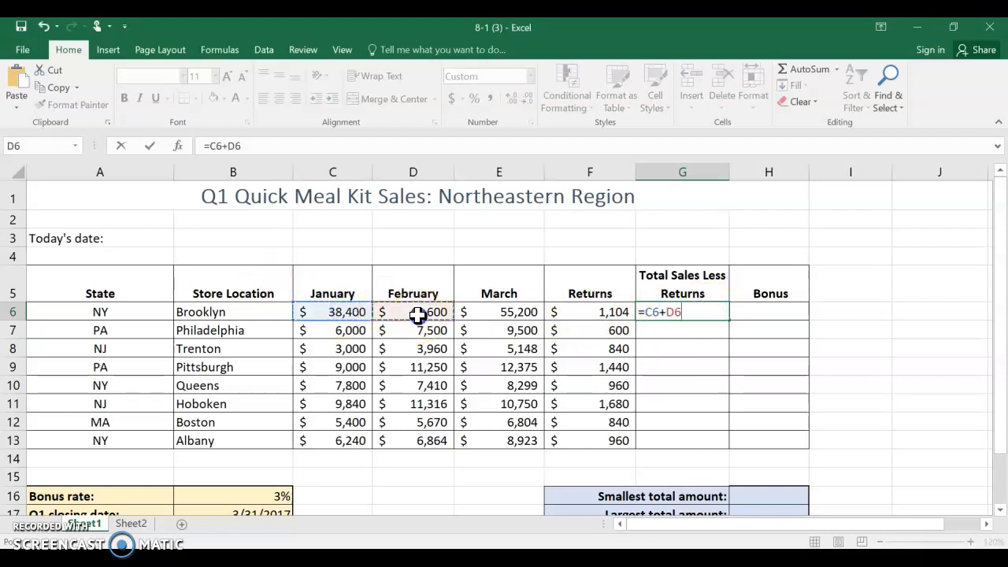
pyautogui.write('+')
pyautogui.click(504, 314)
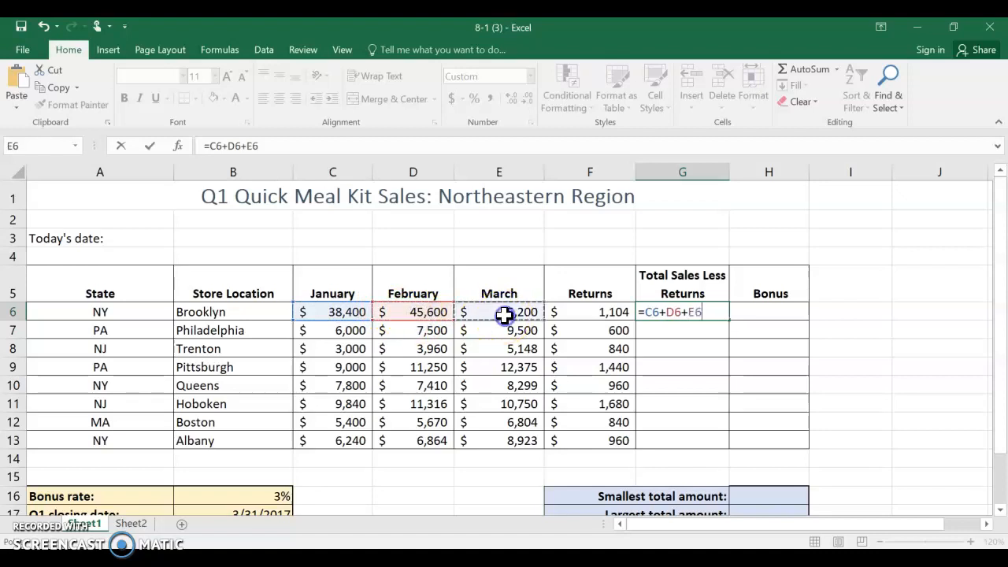
pyautogui.write('-')
pyautogui.click(575, 313)
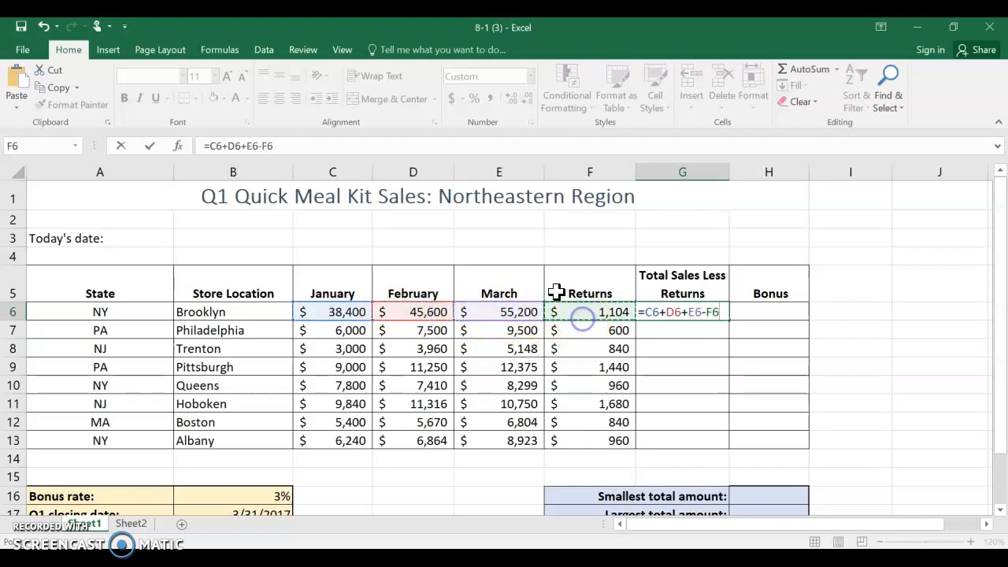
pyautogui.click(149, 147)
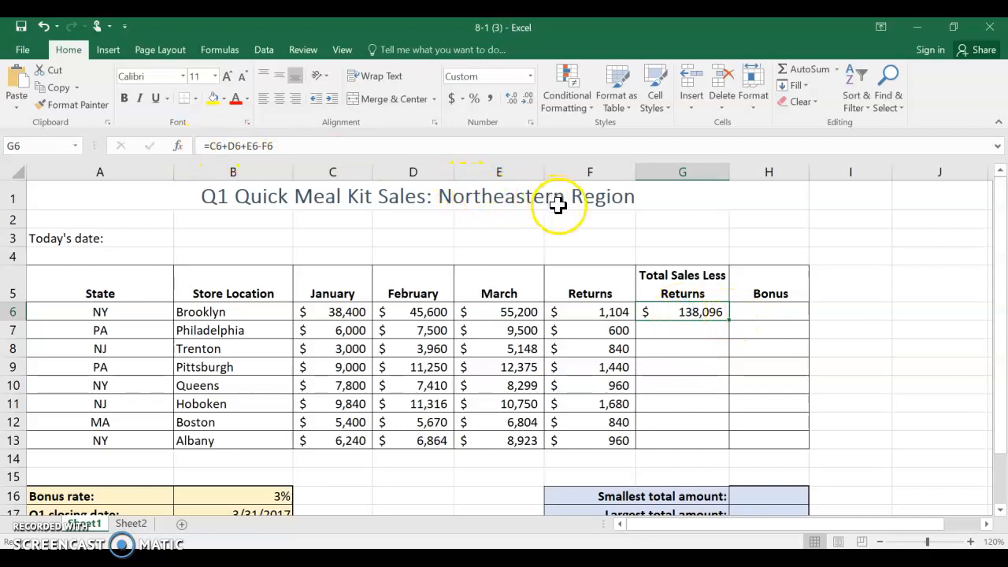
pyautogui.doubleClick(728, 319)
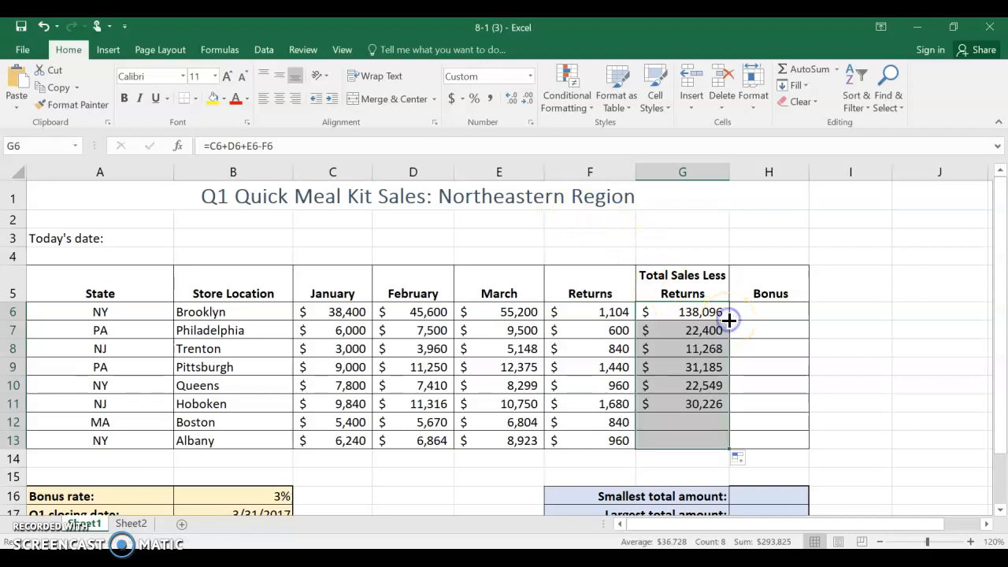
# Examine the copied formulas in the Total Sales Less Returns column to see how their row references adjust.
pyautogui.click(656, 329)
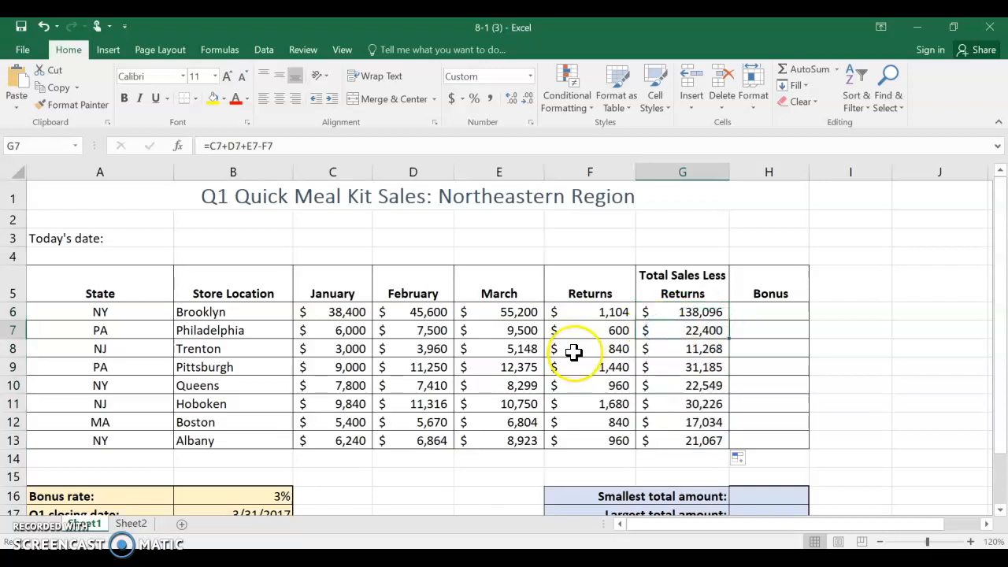
pyautogui.press('Down')
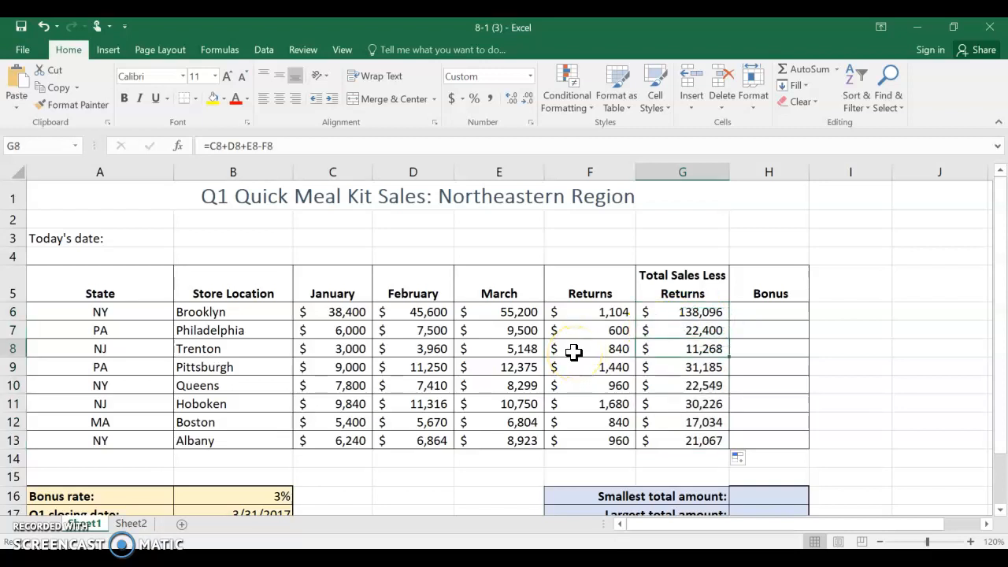
pyautogui.press('Down')
pyautogui.press('Down')
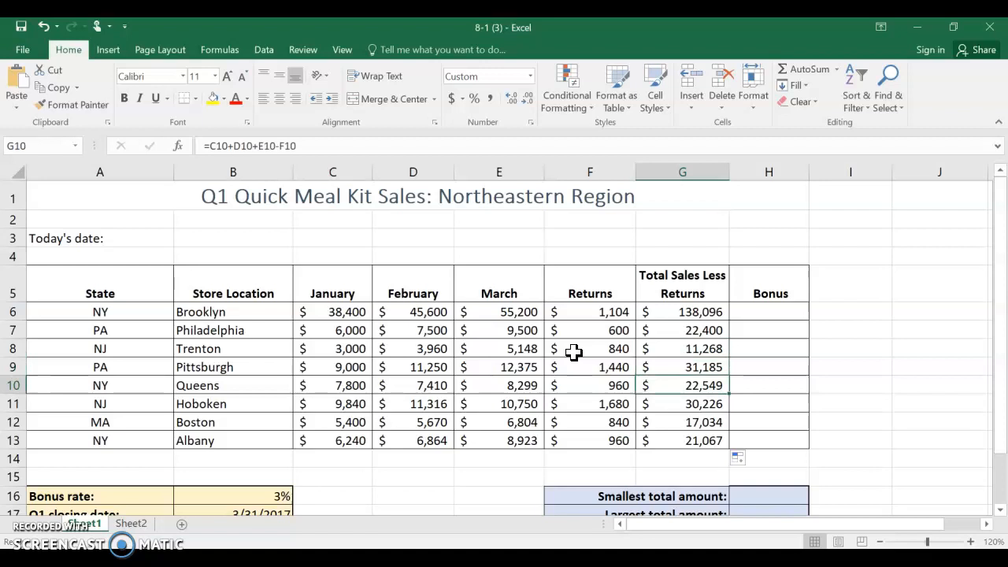
pyautogui.press('Down')
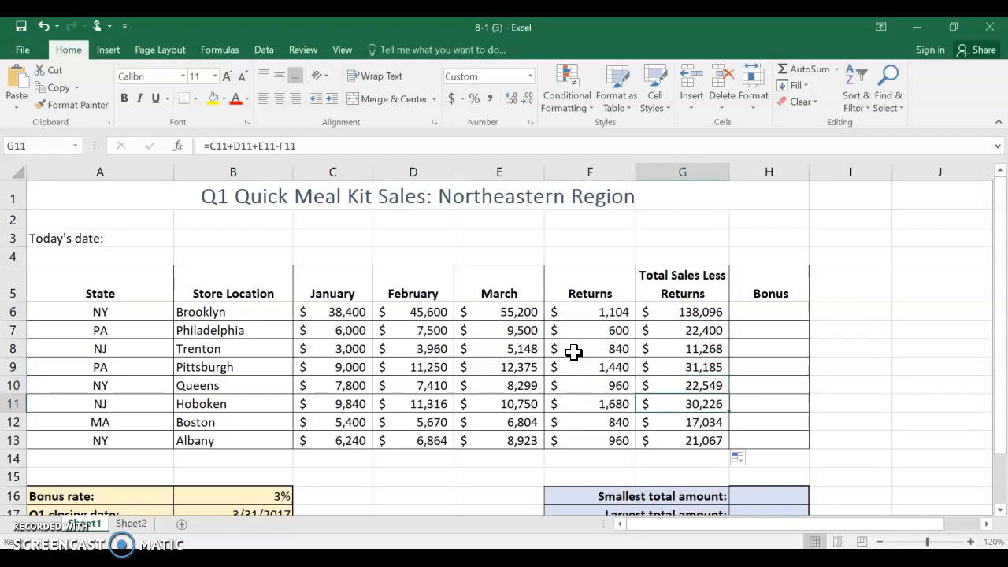
pyautogui.press('Down')
pyautogui.press('Up')
pyautogui.press('Up')
pyautogui.press('Up')
pyautogui.press('Up')
pyautogui.press('Up')
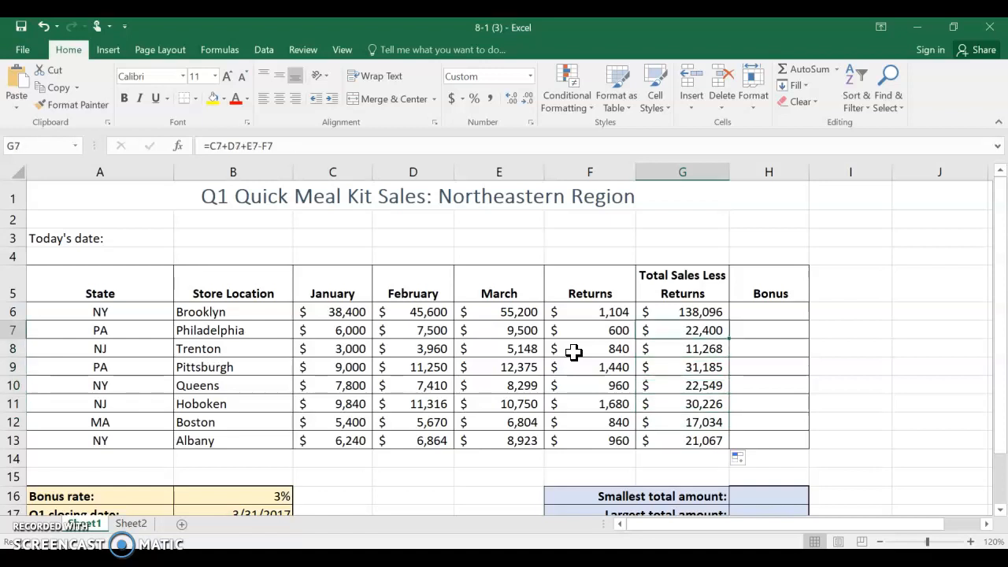
# Enter =G6*B16 in H6 to calculate Brooklyn's bonus from its total sales and the bonus rate.
pyautogui.press('Right')
pyautogui.press('Up')
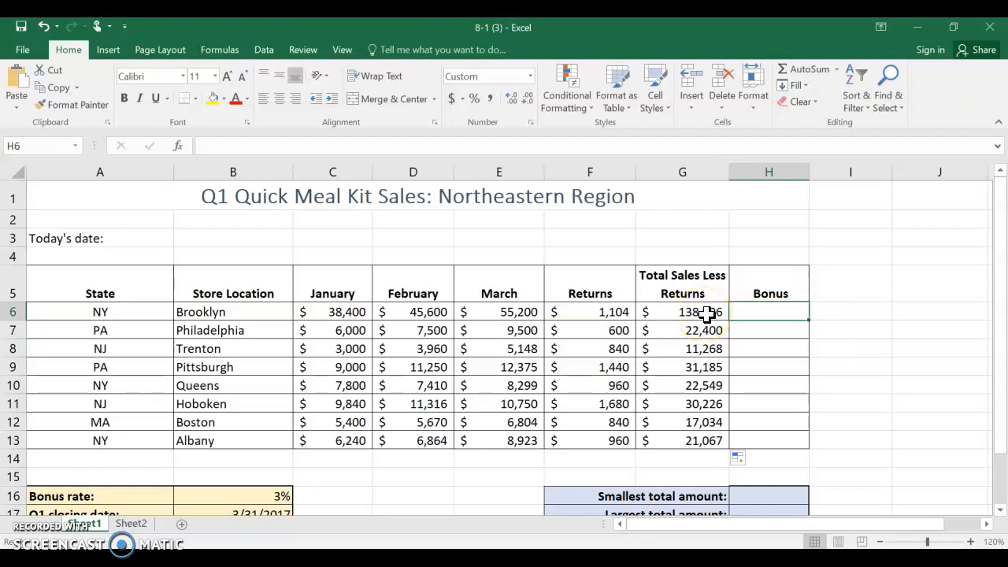
pyautogui.click(273, 494)
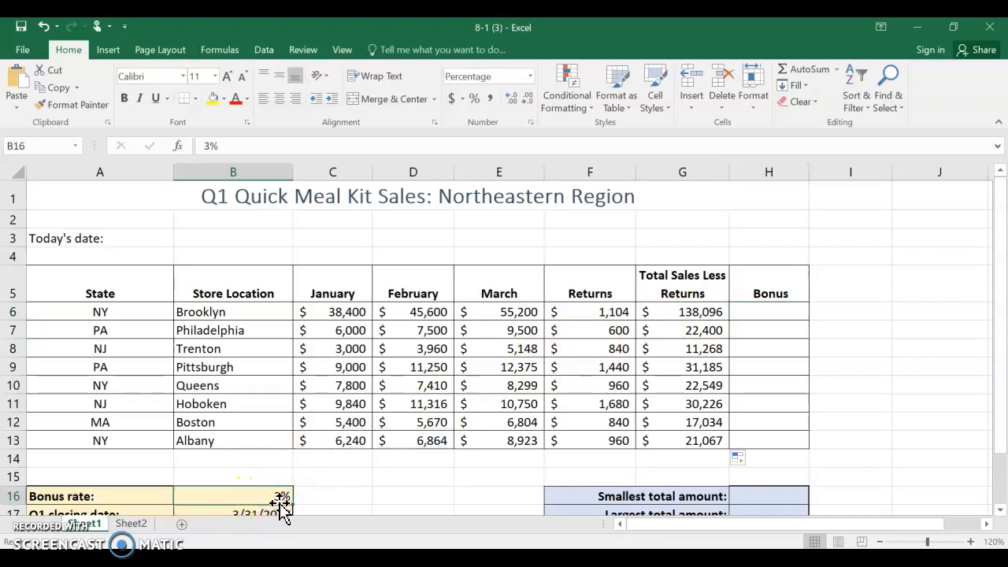
pyautogui.click(752, 308)
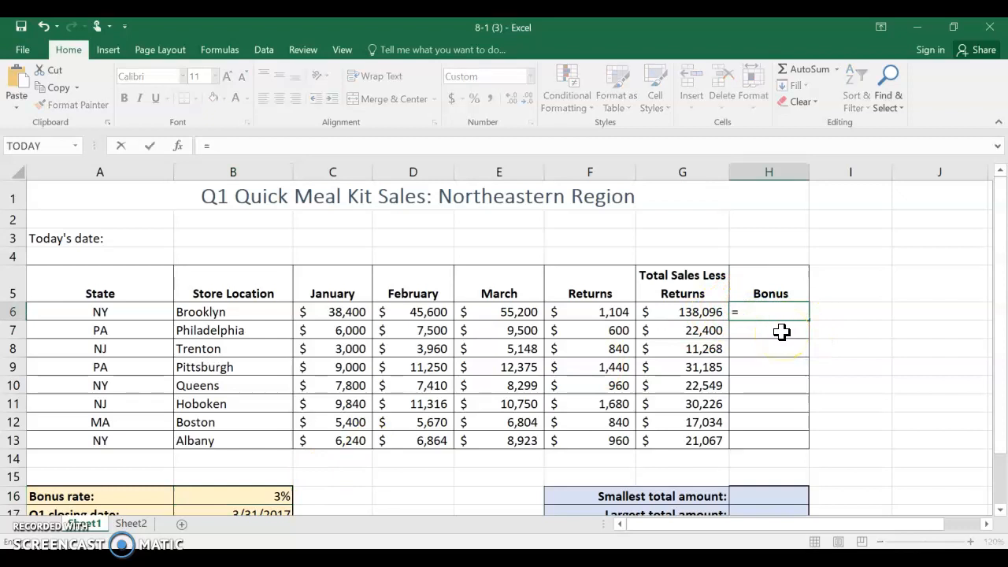
pyautogui.press('Left')
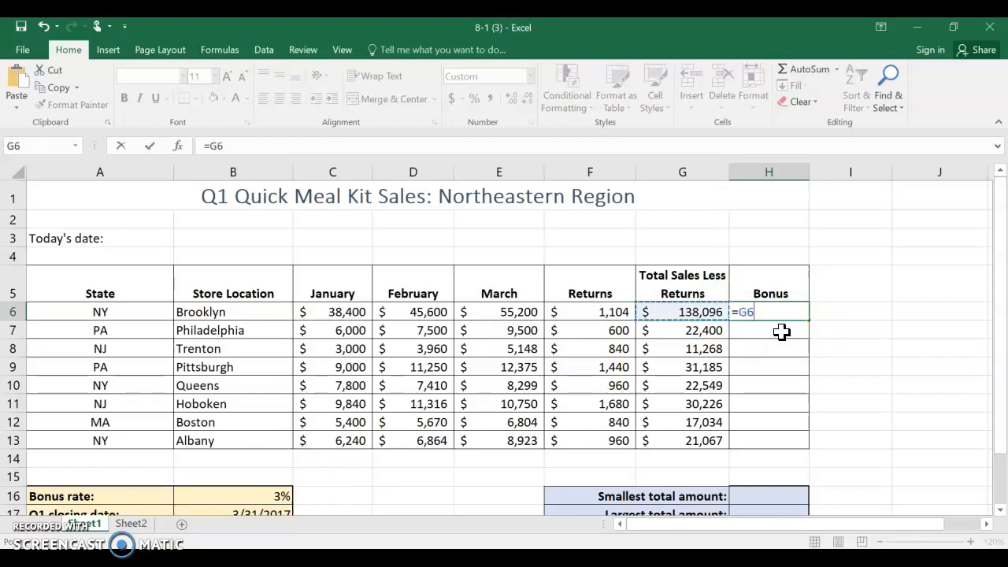
pyautogui.write('*')
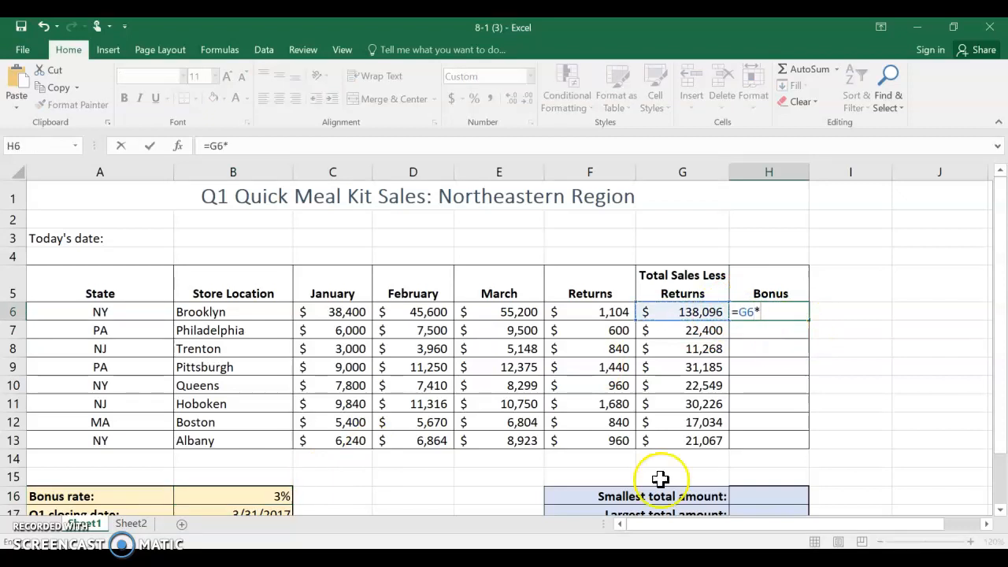
pyautogui.click(269, 495)
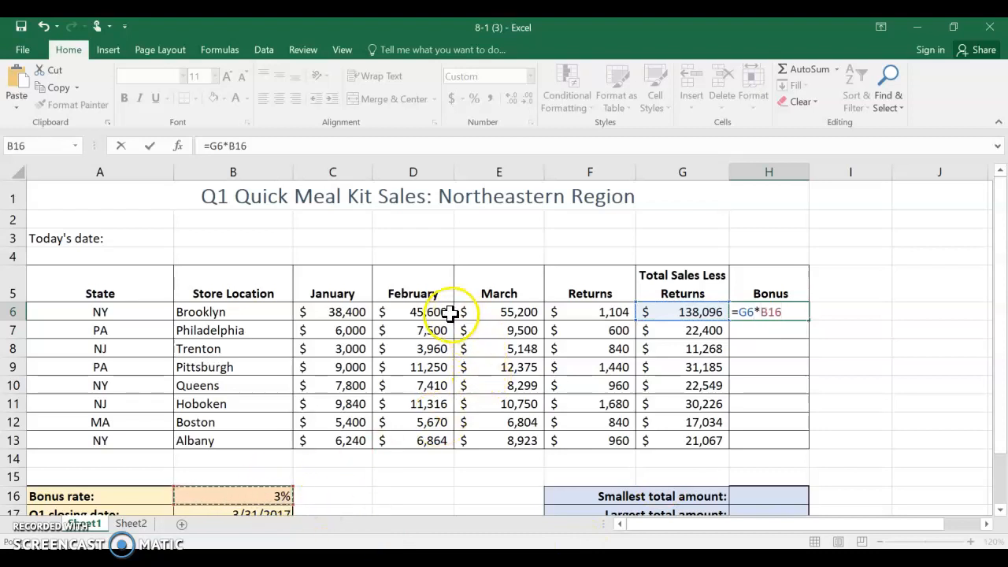
pyautogui.click(149, 145)
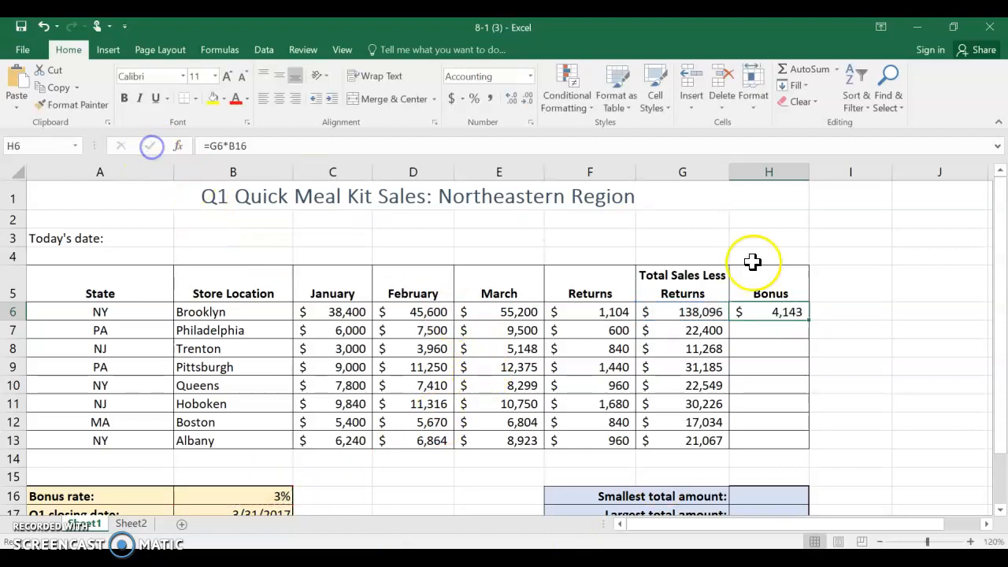
# Try filling the bonus formula from H6 down to H13 with its relative B16 reference, and undo the fill.
pyautogui.doubleClick(807, 319)
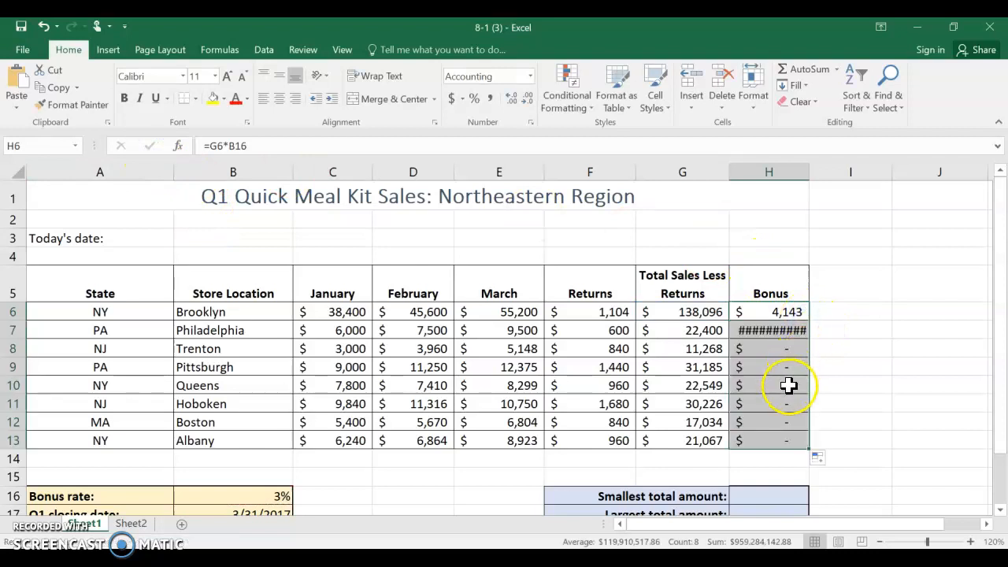
pyautogui.click(786, 312)
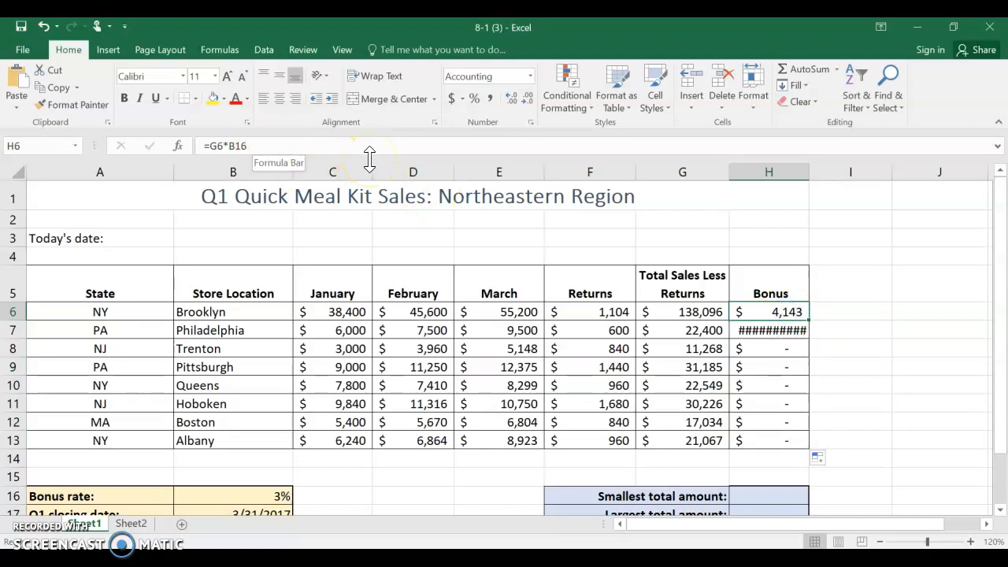
pyautogui.press('Down')
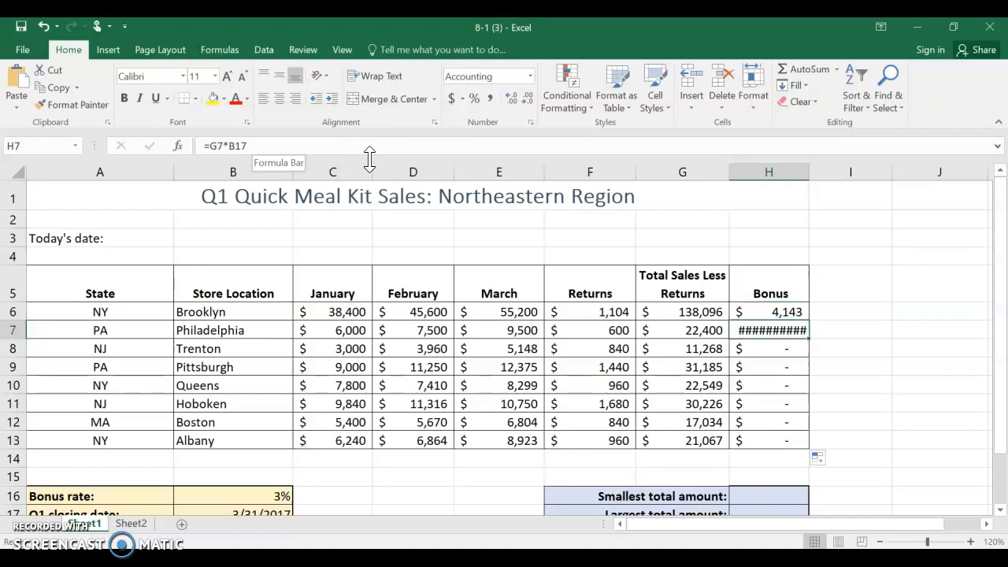
pyautogui.press('Down')
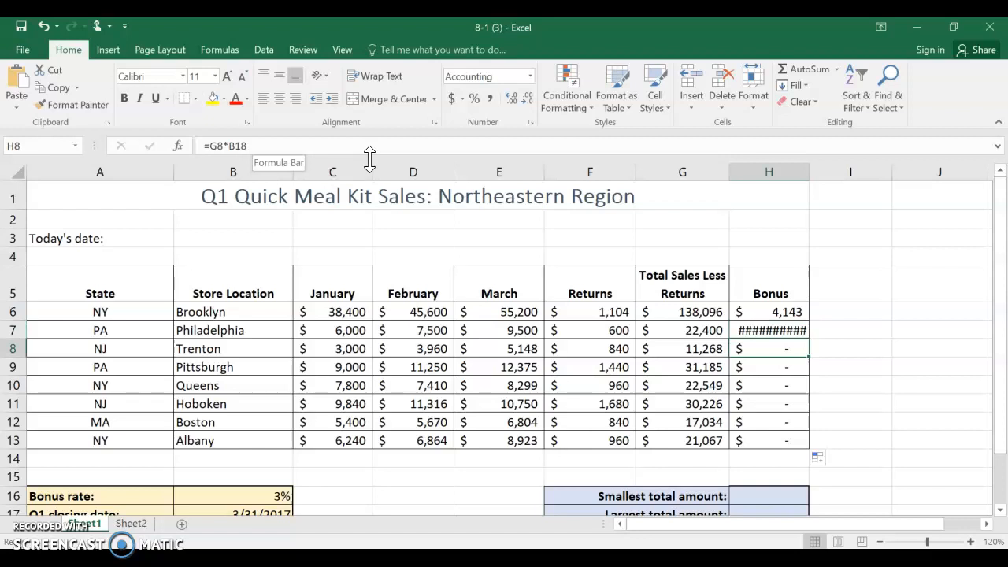
pyautogui.press('Up')
pyautogui.press('Up')
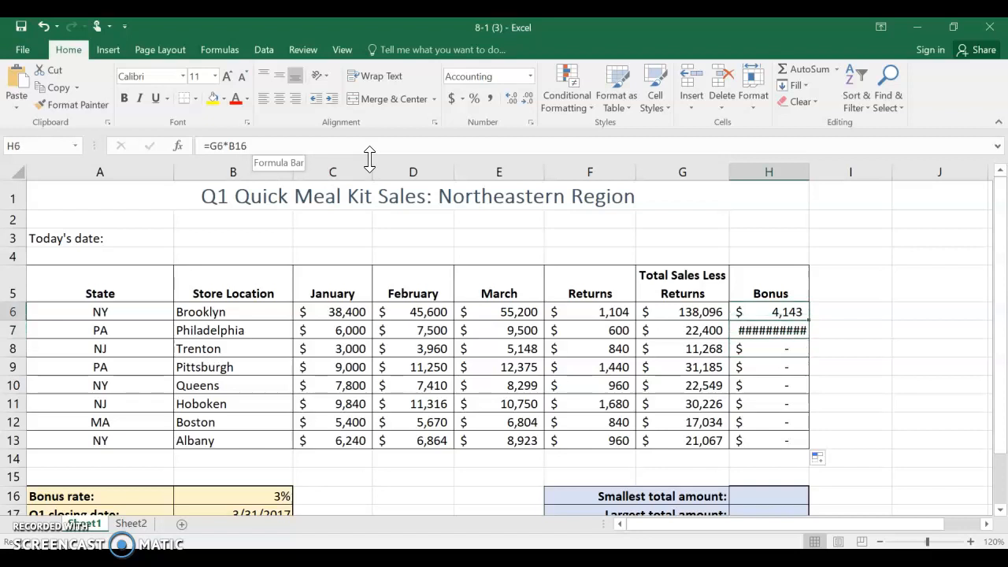
pyautogui.click(246, 146)
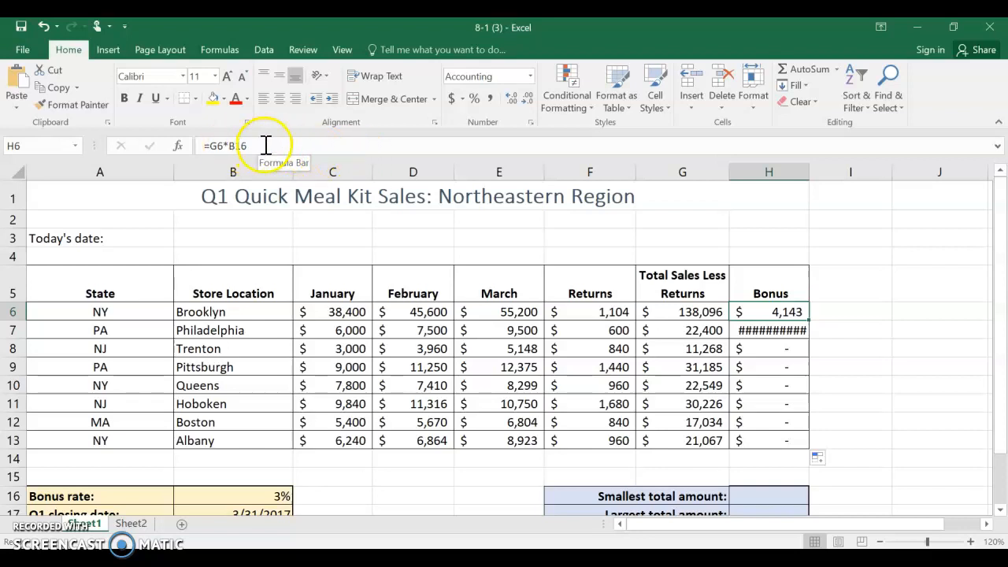
pyautogui.click(44, 26)
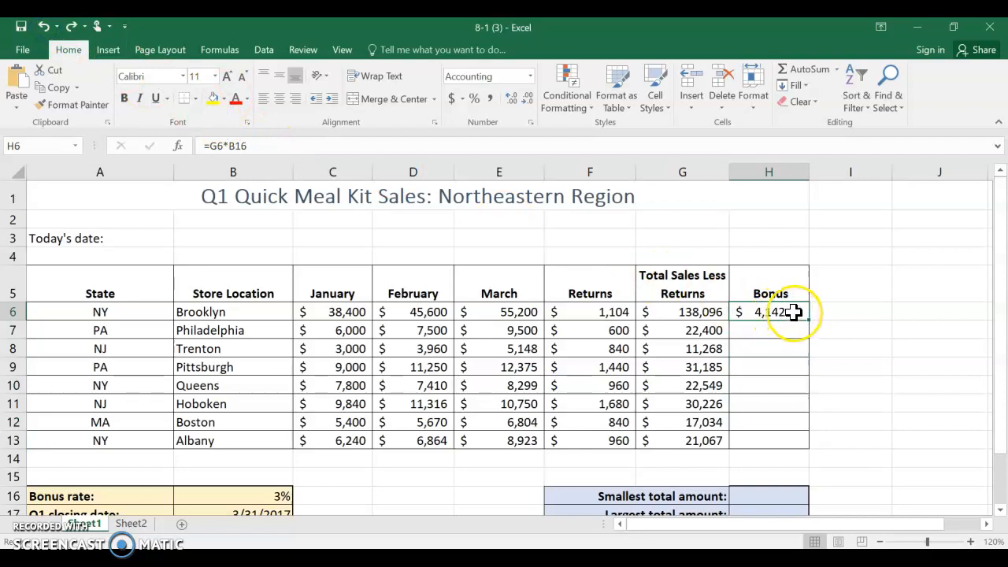
# Make the bonus rate reference in H6 absolute so the formula reads =G6*$B$16.
pyautogui.click(264, 144)
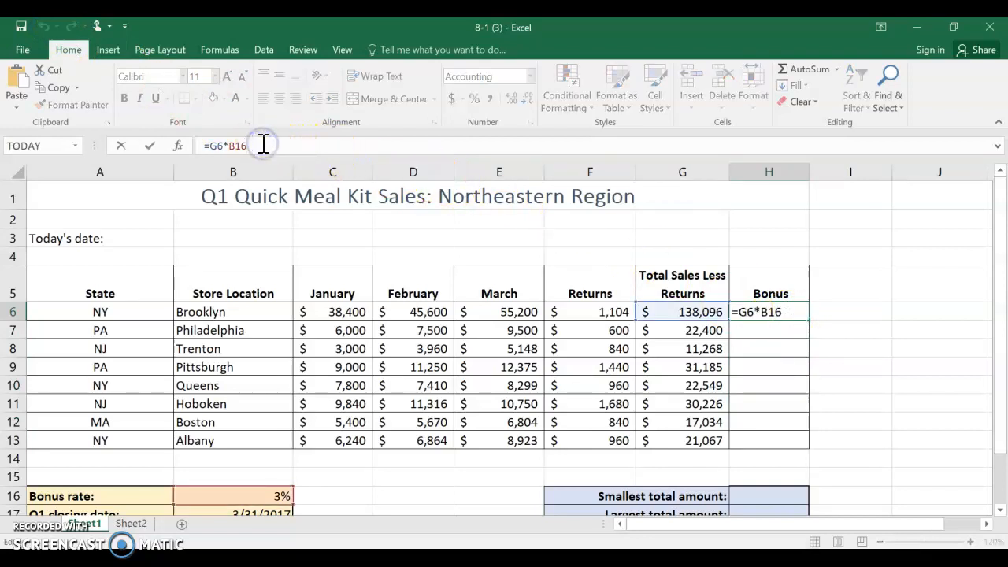
pyautogui.click(284, 143)
pyautogui.press('F4')
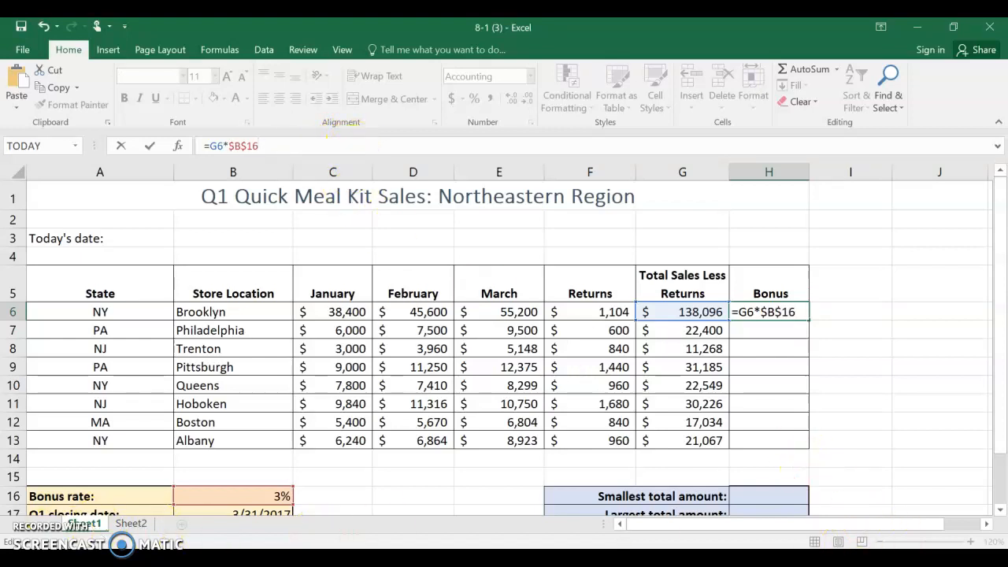
# Fill the bonus formula from H6 down to H13 and format those amounts with no decimal places.
pyautogui.click(805, 320)
pyautogui.moveTo(807, 320); pyautogui.dragTo(815, 447)
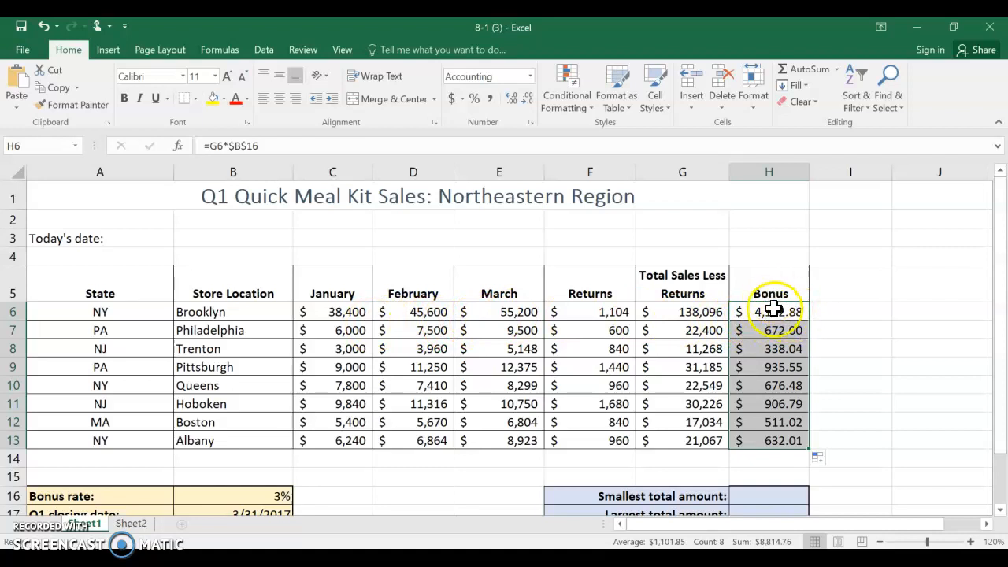
pyautogui.click(528, 104)
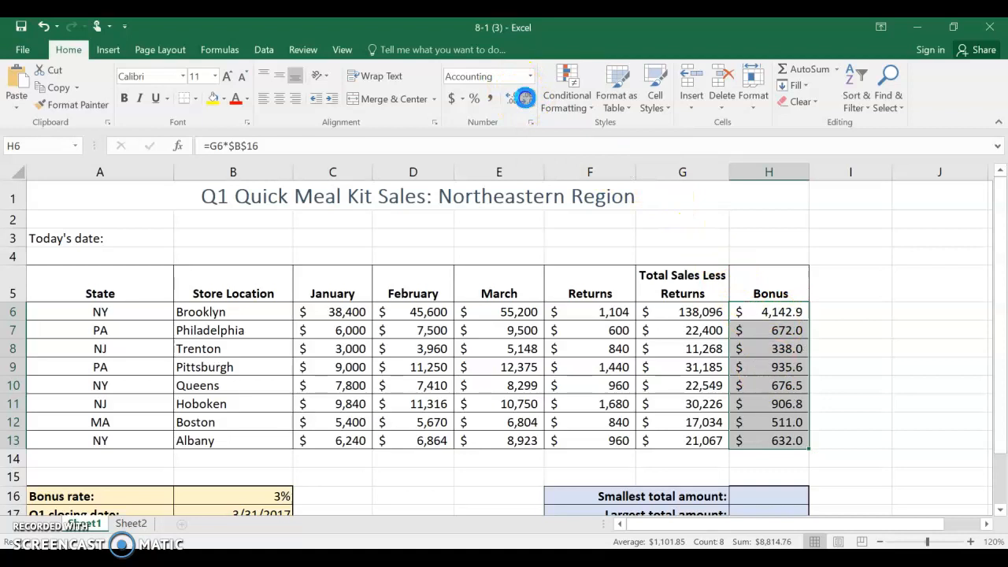
pyautogui.click(528, 103)
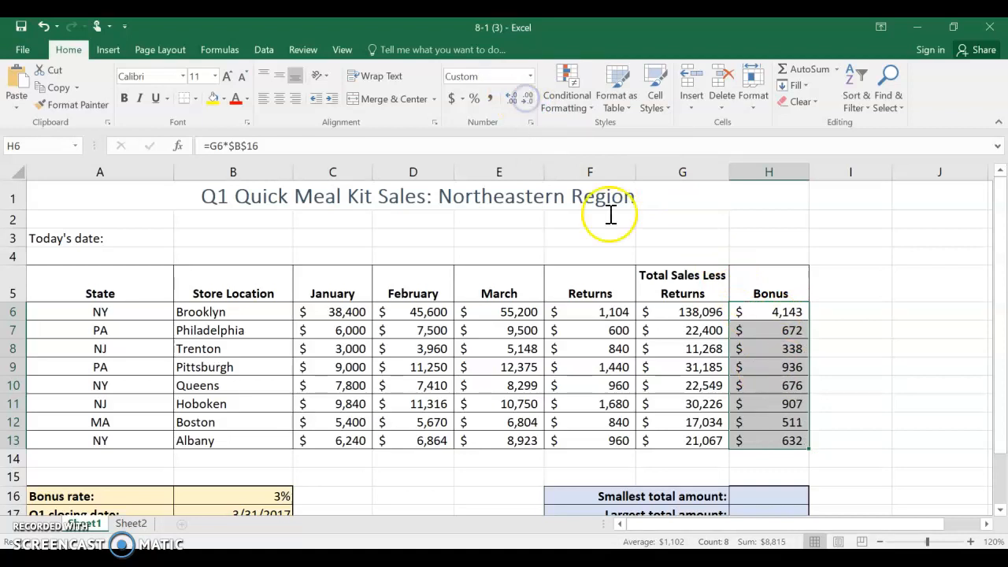
# Examine the copied formulas in the Bonus column, comparing the relative total reference with the absolute bonus rate reference.
pyautogui.click(776, 313)
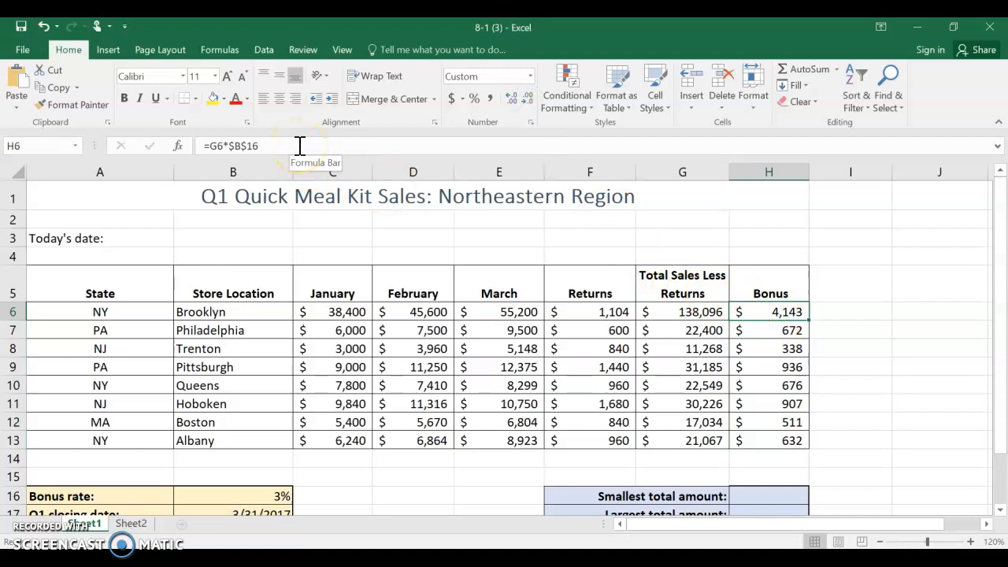
pyautogui.press('Down')
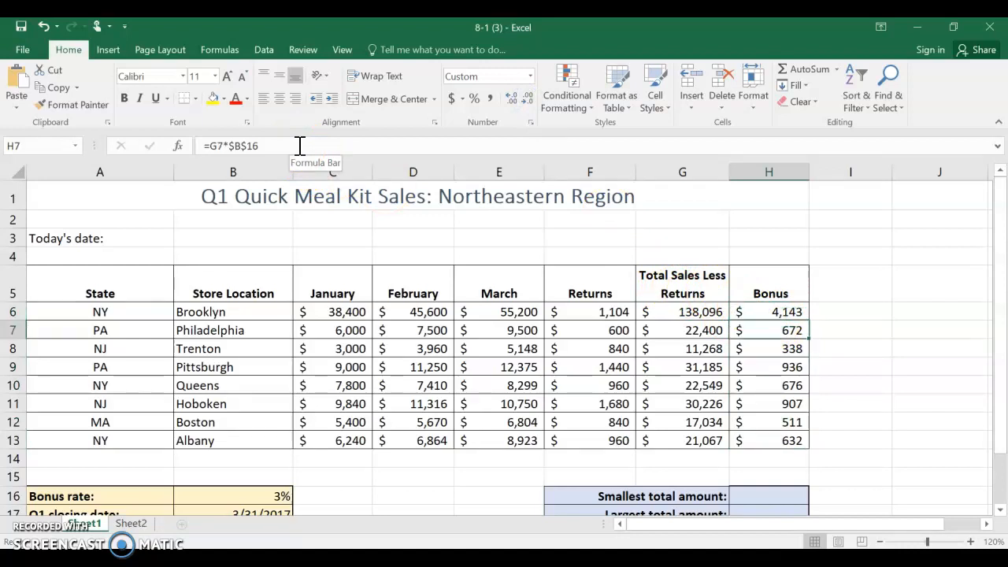
pyautogui.press('Down')
pyautogui.press('Down')
pyautogui.press('Down')
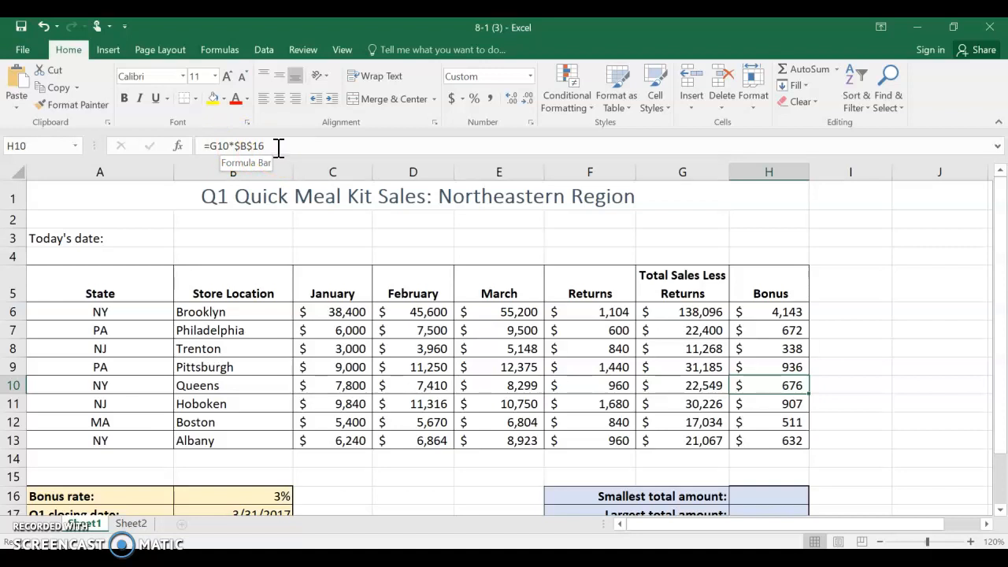
pyautogui.press('Down')
pyautogui.press('Down')
pyautogui.press('Up')
pyautogui.press('Up')
pyautogui.press('Up')
pyautogui.press('Up')
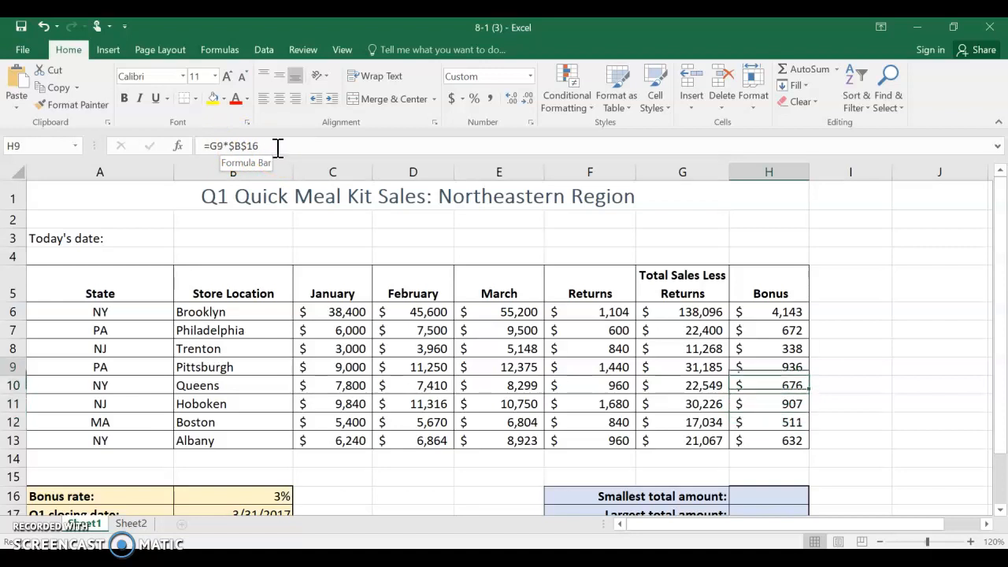
pyautogui.click(217, 159)
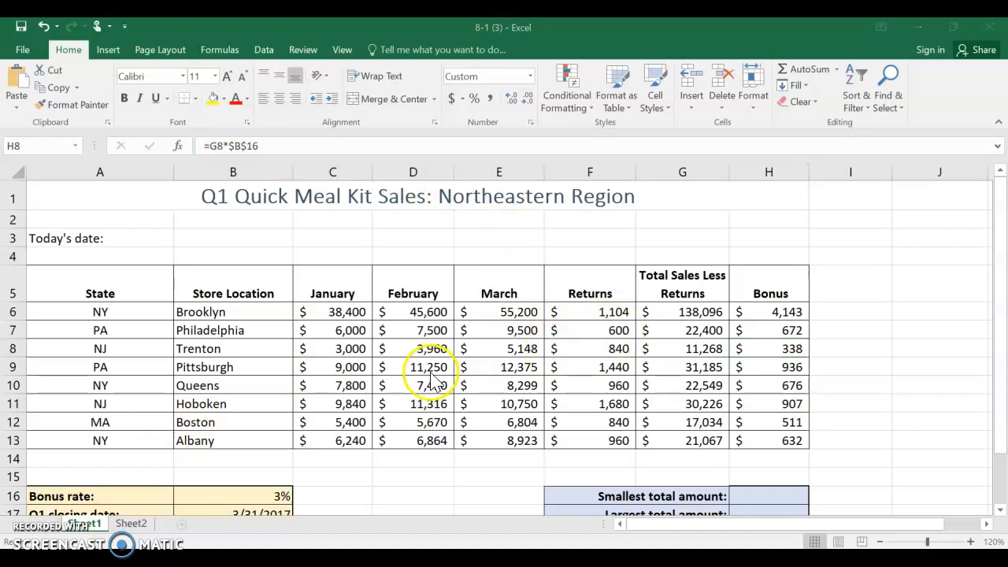
# Switch to Sheet2, which holds the stir fry ingredients and calories table.
pyautogui.click(126, 525)
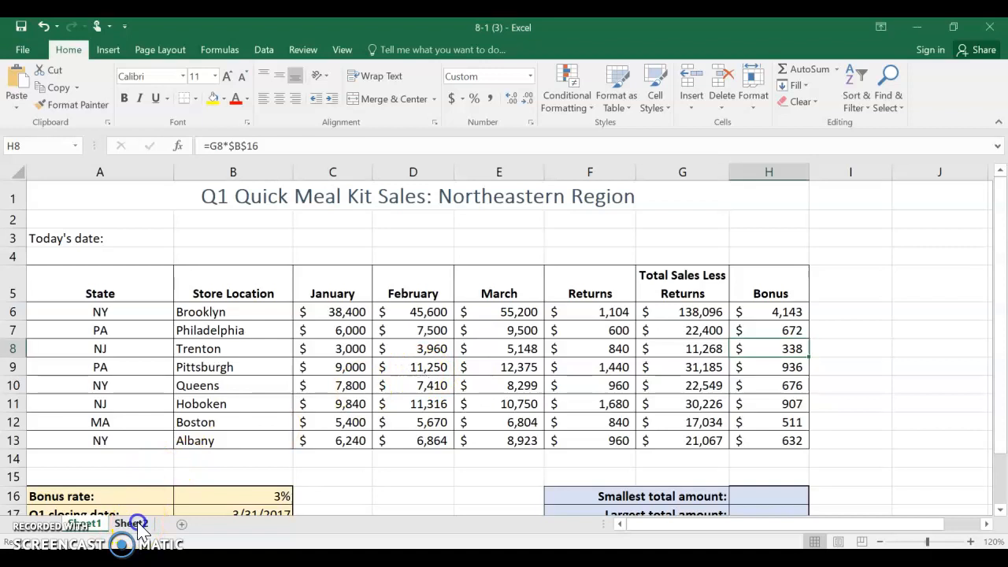
pyautogui.click(132, 524)
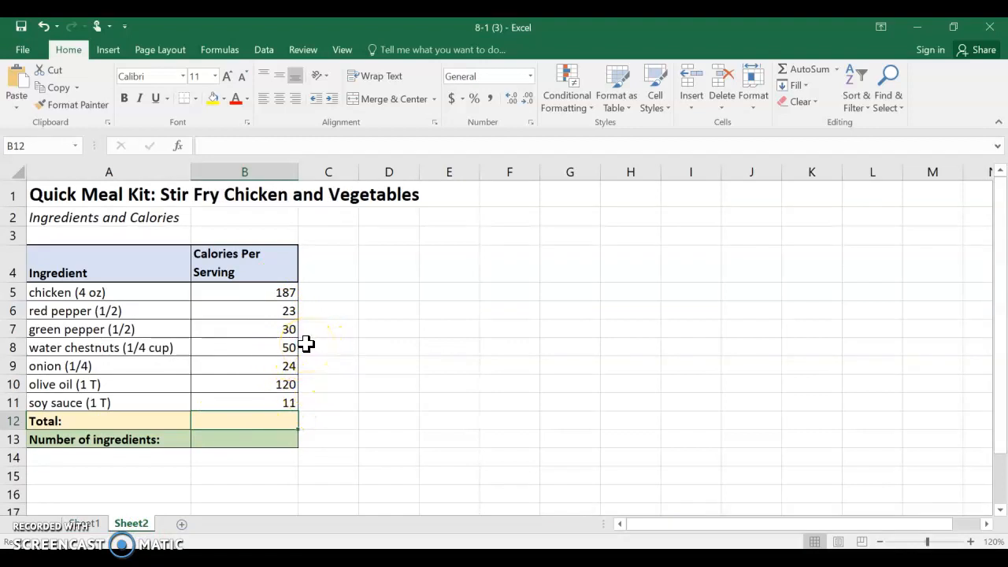
pyautogui.hotkey('alt', '=')
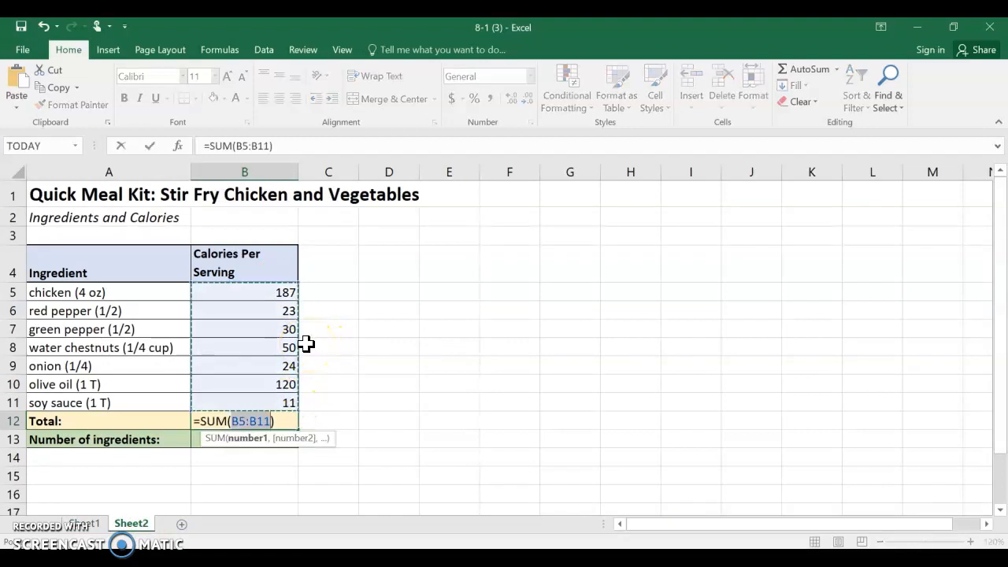
pyautogui.press('Return')
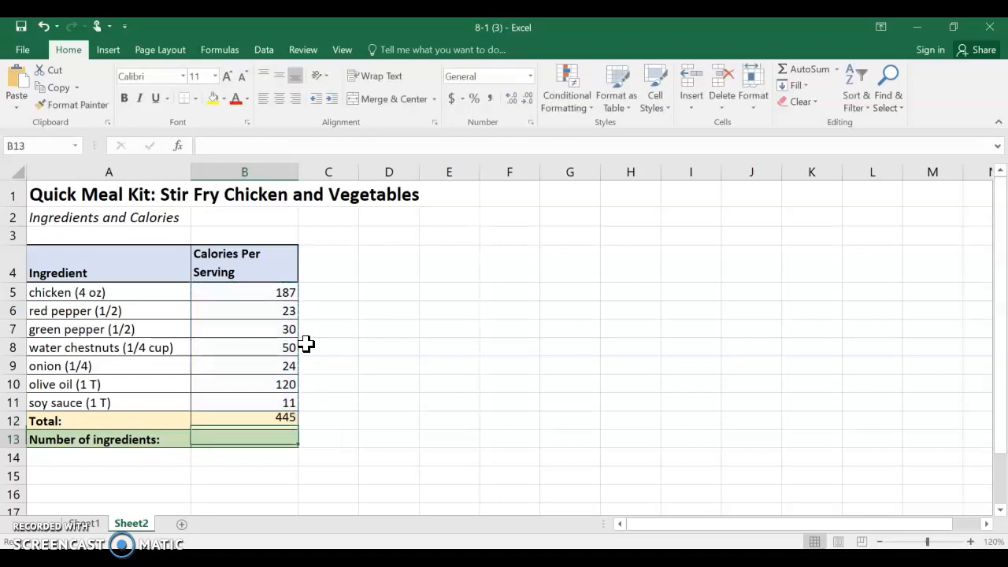
pyautogui.click(42, 26)
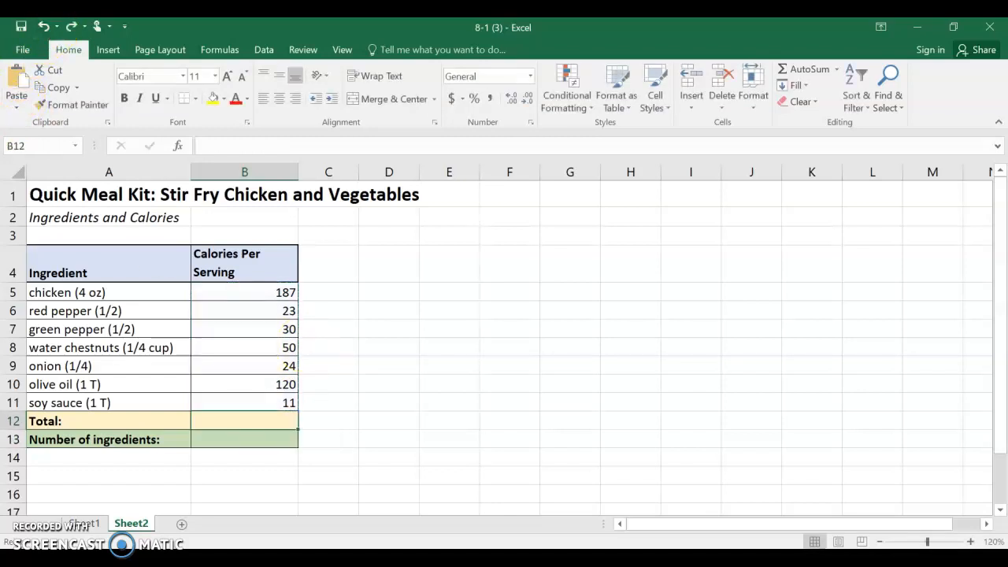
# Total the calories in B12 with =SUM(B5:B11) and count the ingredients in B13 with =COUNT(B5:B11).
pyautogui.click(802, 71)
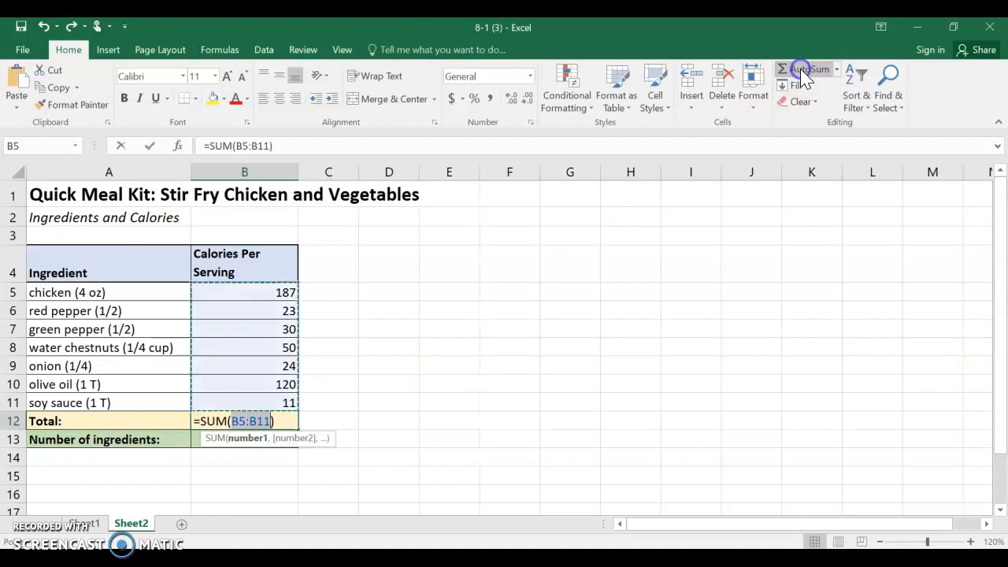
pyautogui.press('Return')
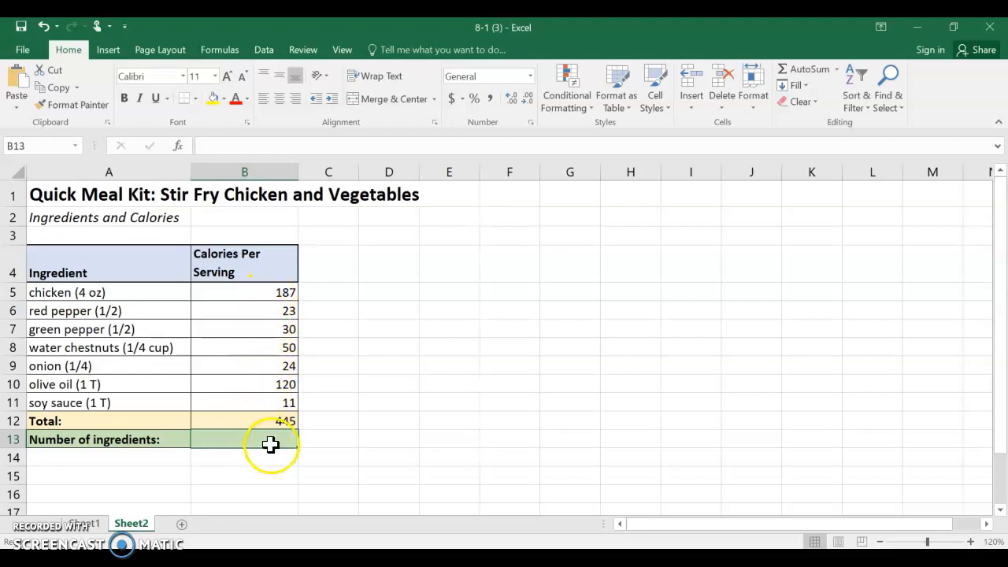
pyautogui.click(838, 73)
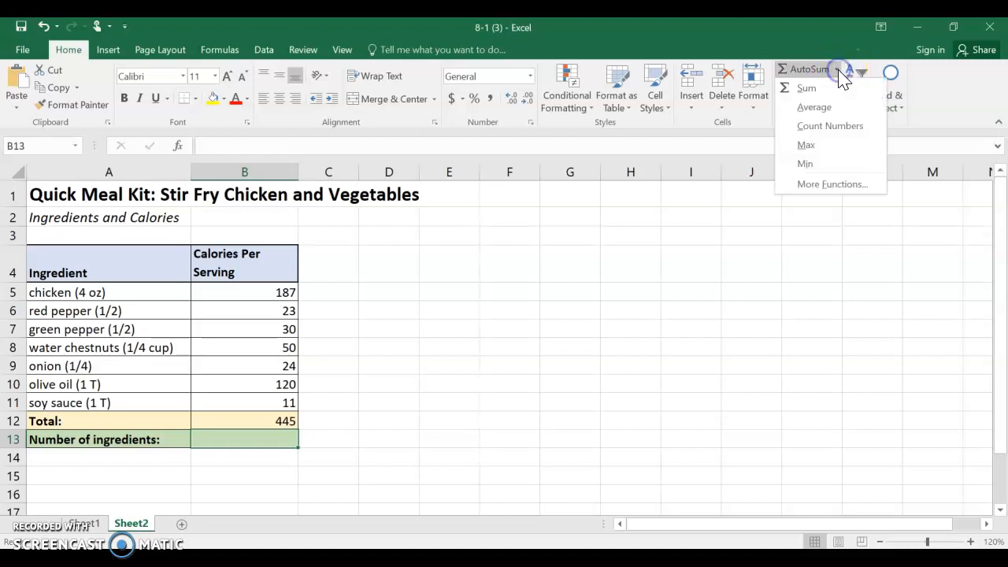
pyautogui.click(838, 126)
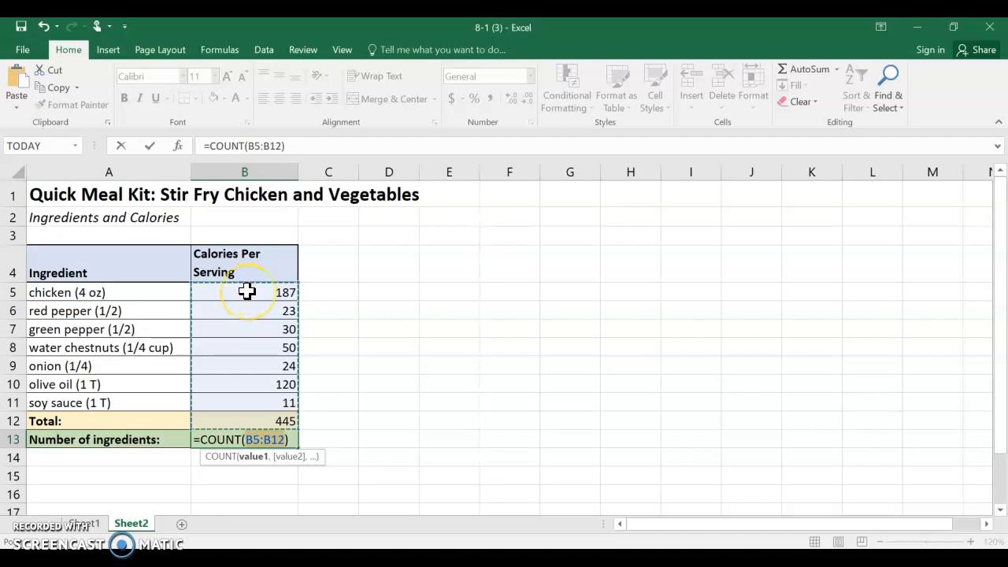
pyautogui.moveTo(247, 292); pyautogui.dragTo(257, 404)
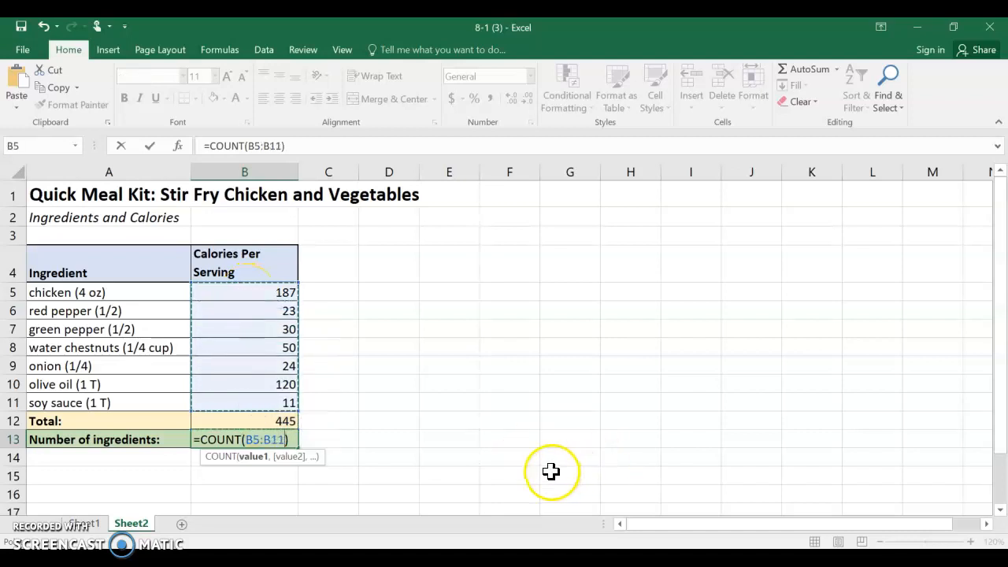
pyautogui.press('Return')
pyautogui.click(288, 439)
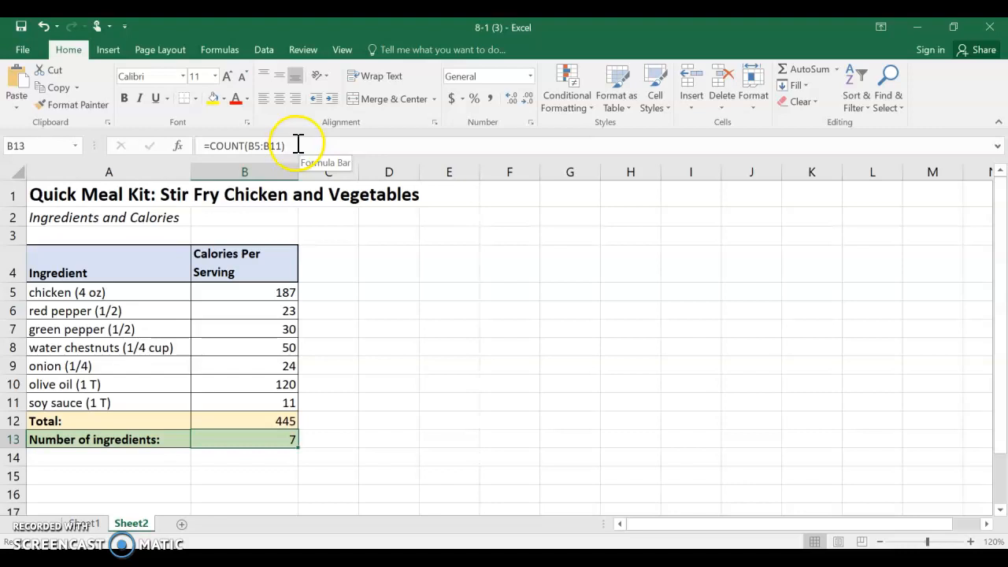
# Return to Sheet1 and insert the TODAY function in B3 as today's date.
pyautogui.click(84, 524)
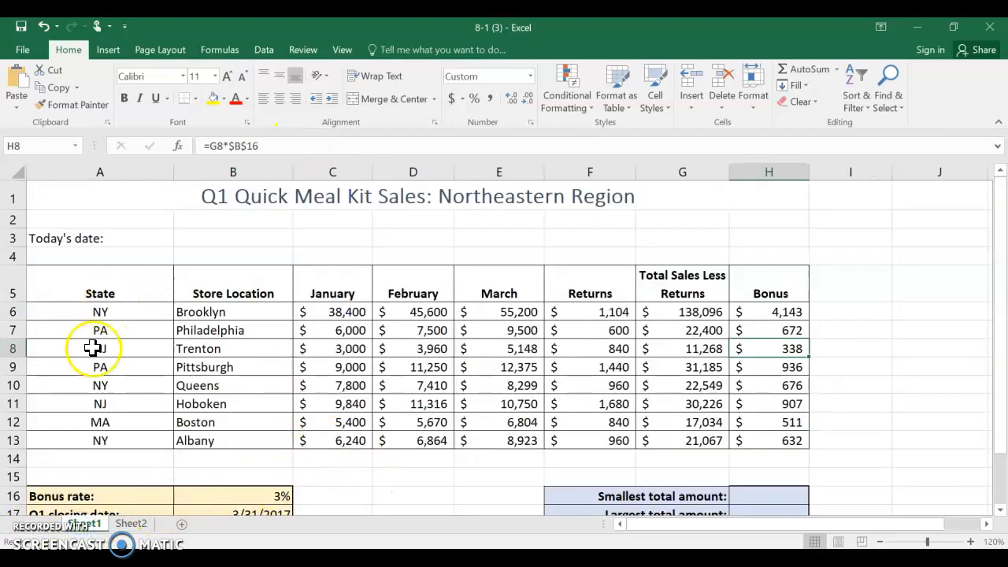
pyautogui.click(229, 232)
pyautogui.click(227, 233)
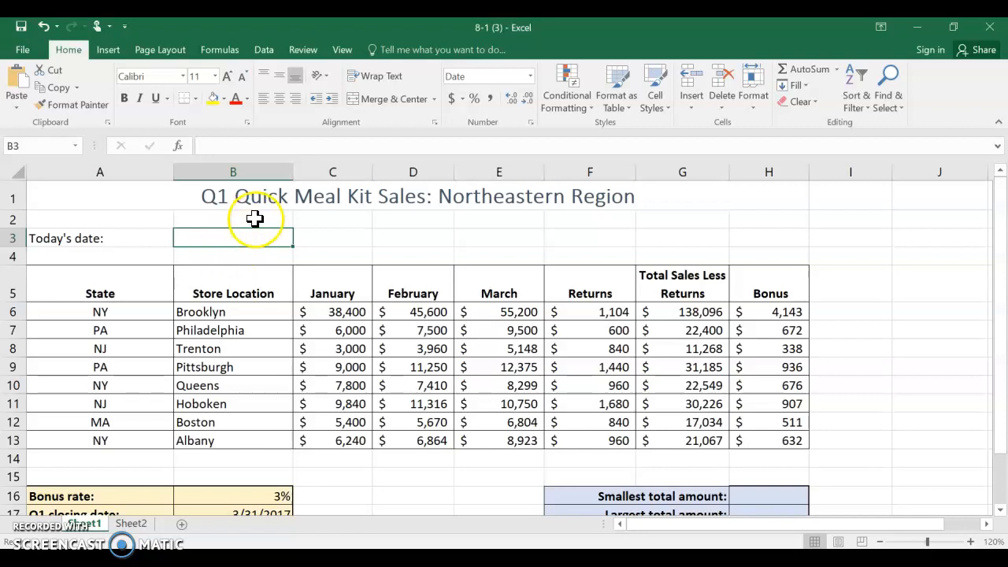
pyautogui.click(221, 51)
pyautogui.click(238, 87)
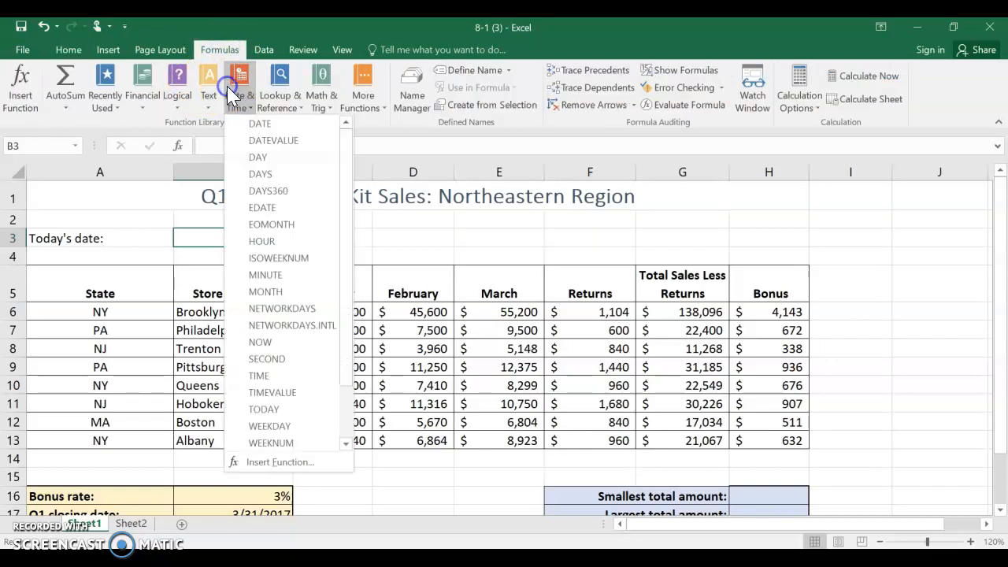
pyautogui.click(265, 410)
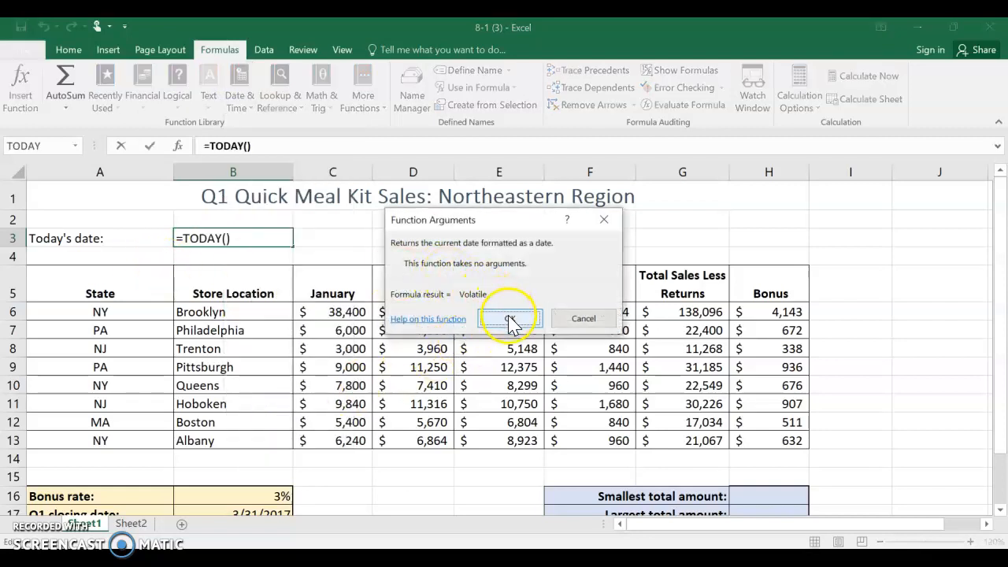
pyautogui.click(511, 323)
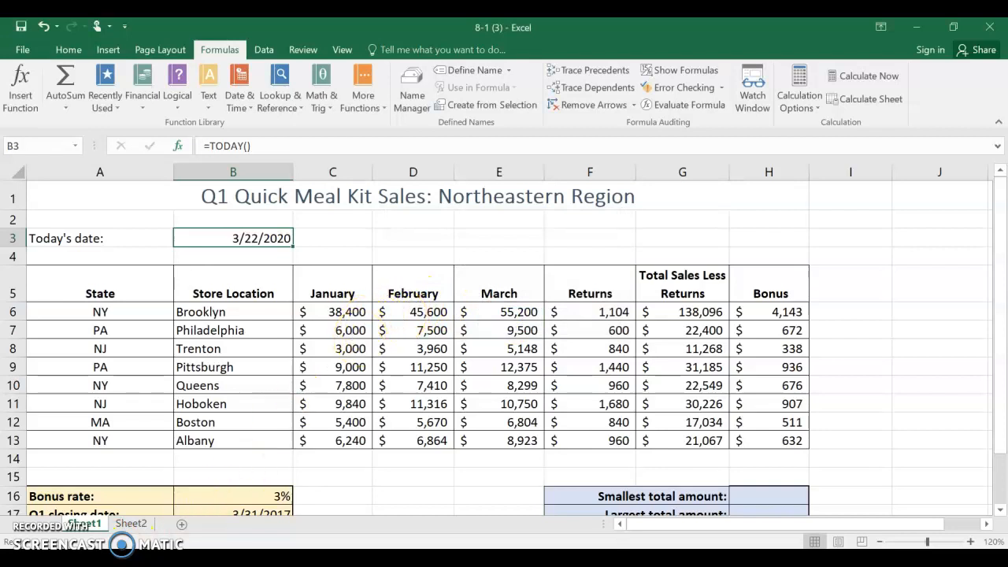
# Calculate the bonus payment date in B18 as 30 days after the Q1 closing date, using =B17+30.
pyautogui.scroll(-1, 260, 481)
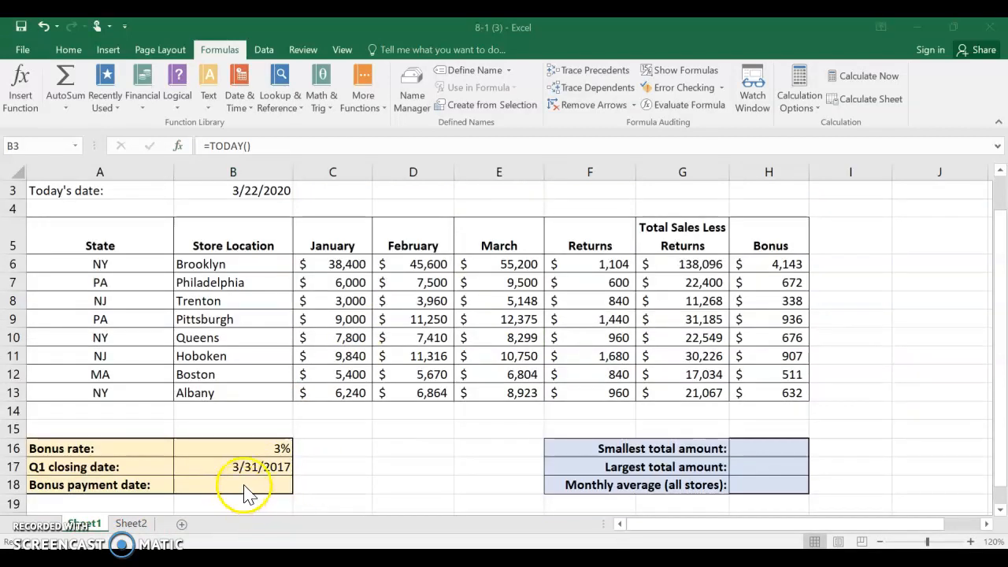
pyautogui.press('F2')
pyautogui.click(244, 484)
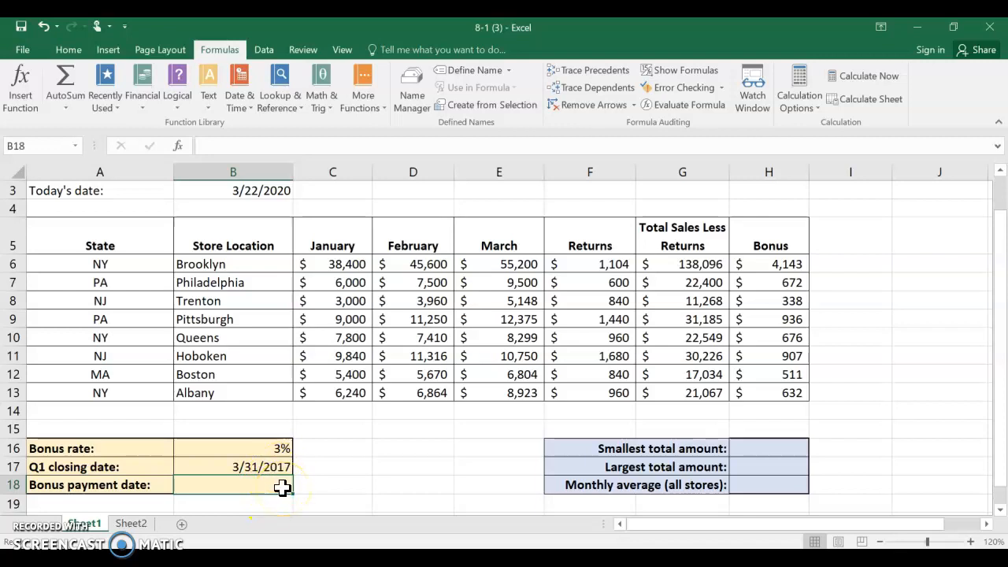
pyautogui.write('=')
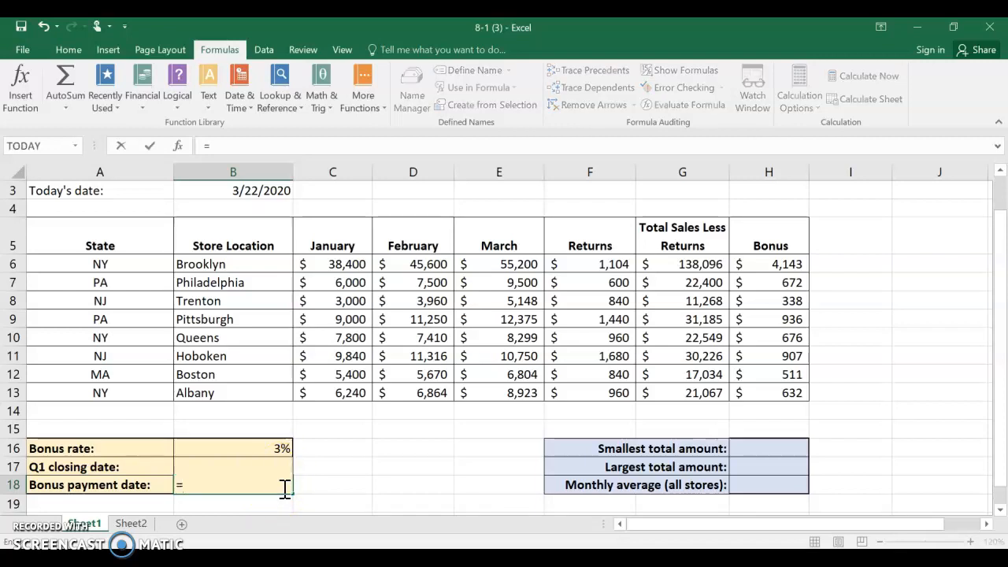
pyautogui.press('Up')
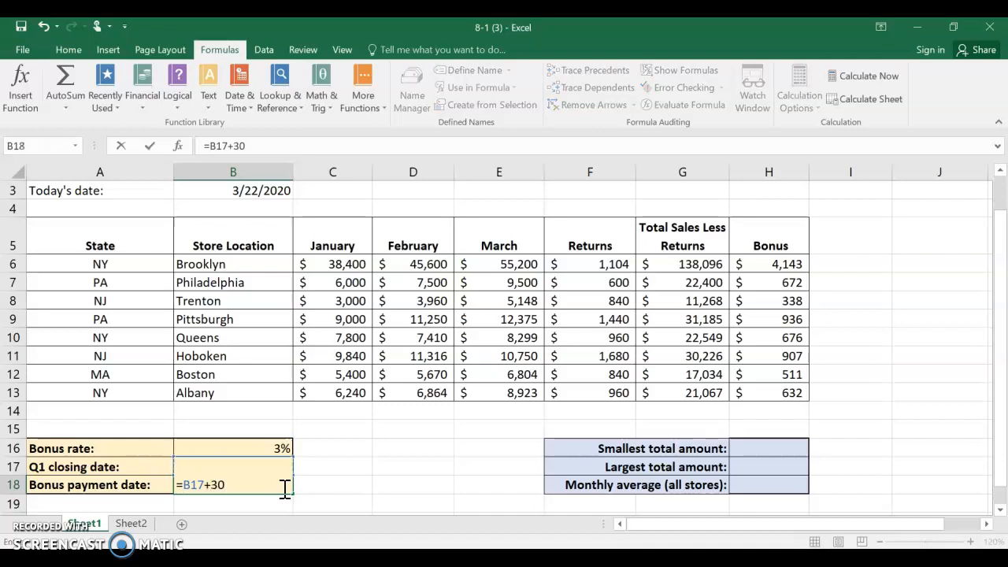
pyautogui.write('+30')
pyautogui.press('Return')
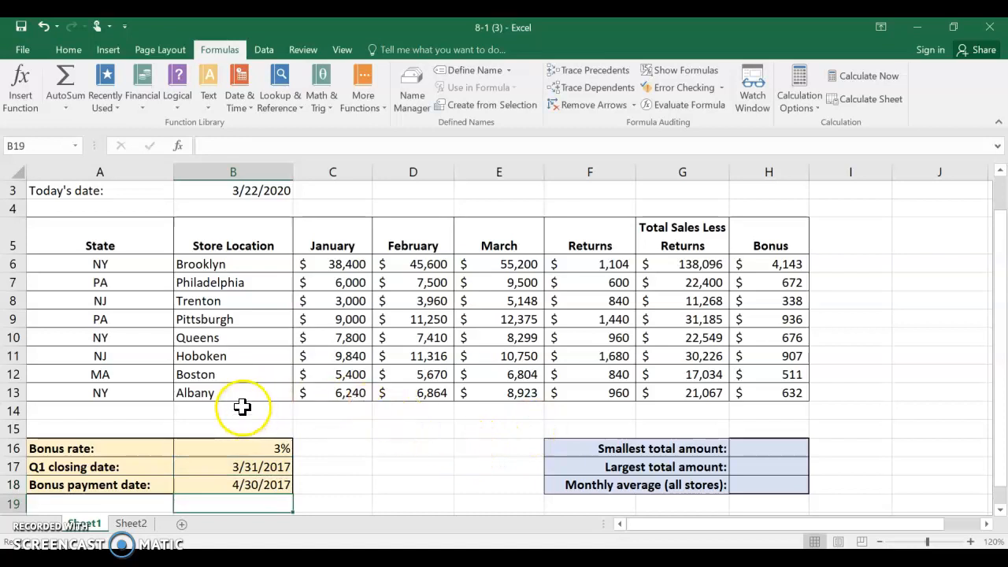
# Enter the label "Average:" in B14, below the store locations.
pyautogui.click(113, 410)
pyautogui.click(208, 405)
pyautogui.click(296, 412)
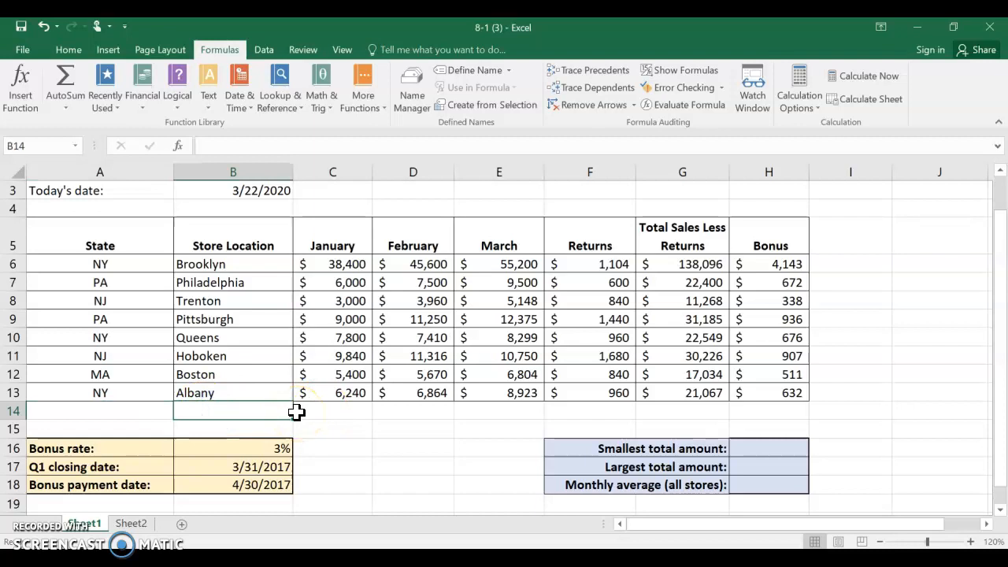
pyautogui.write('Average:')
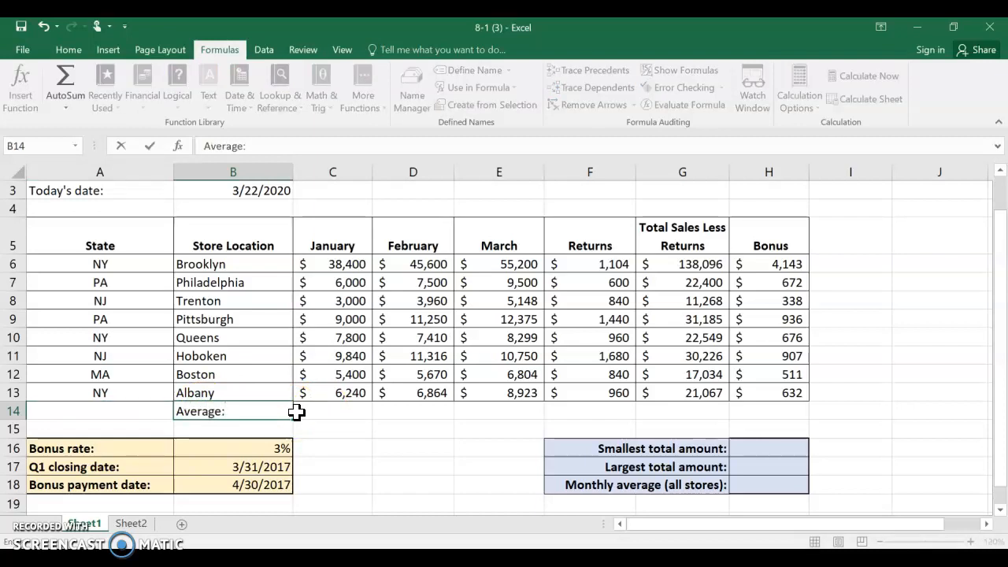
# Average the January sales in C6:C13 with Quick Analysis, placing the result in C14.
pyautogui.moveTo(340, 265); pyautogui.dragTo(348, 390)
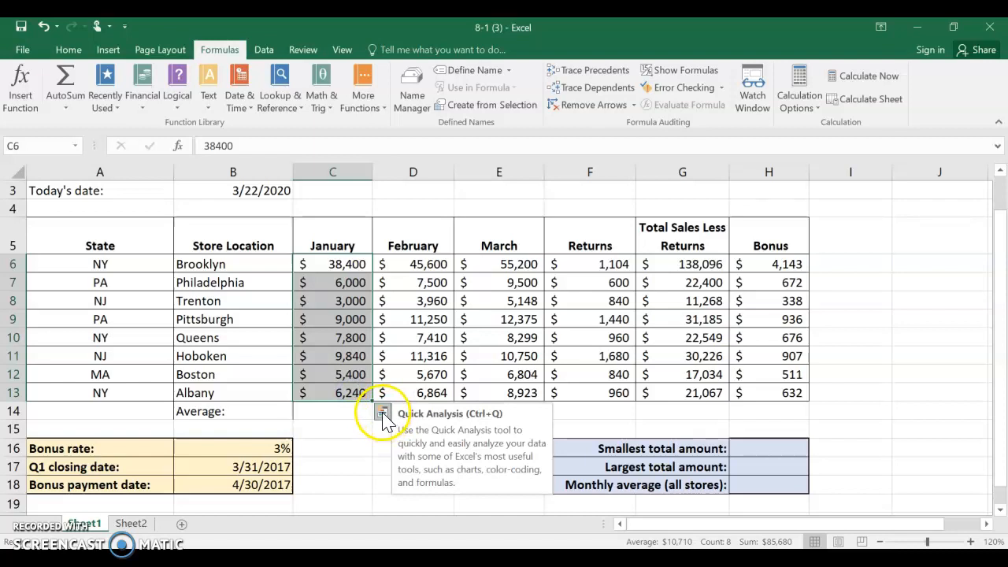
pyautogui.click(383, 415)
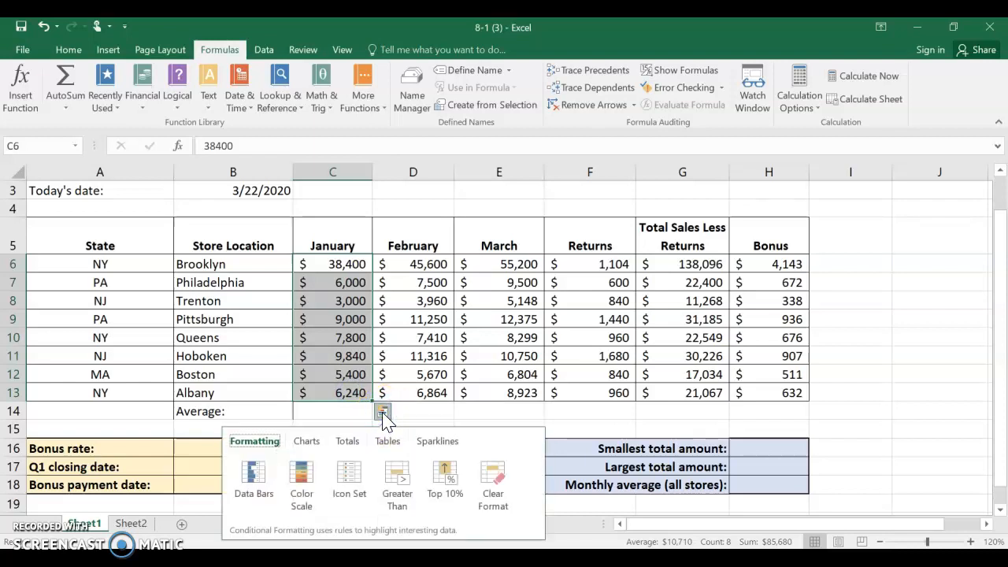
pyautogui.click(348, 442)
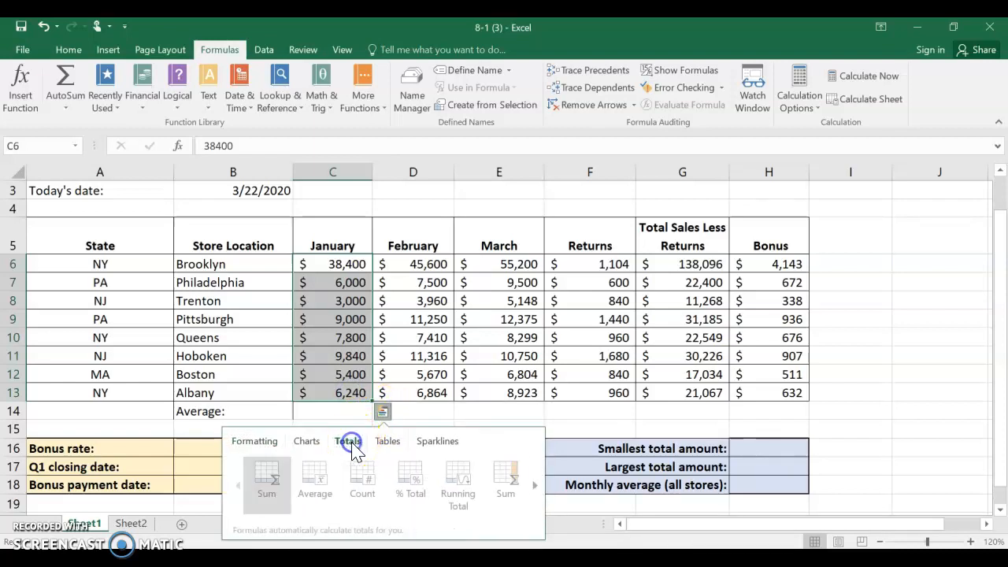
pyautogui.click(311, 475)
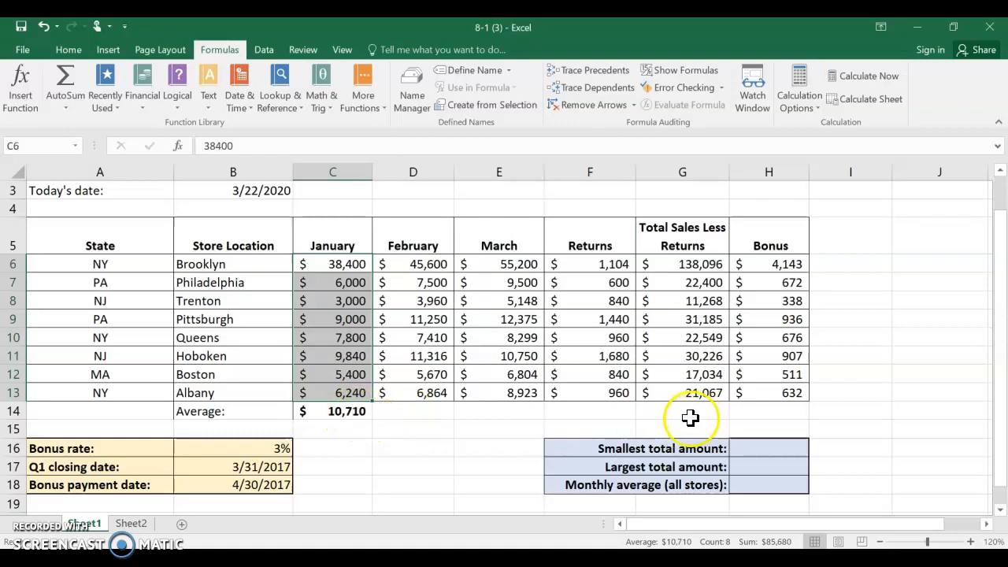
# Fill the average formula from C14 across to H14 and review the copied formulas.
pyautogui.click(332, 410)
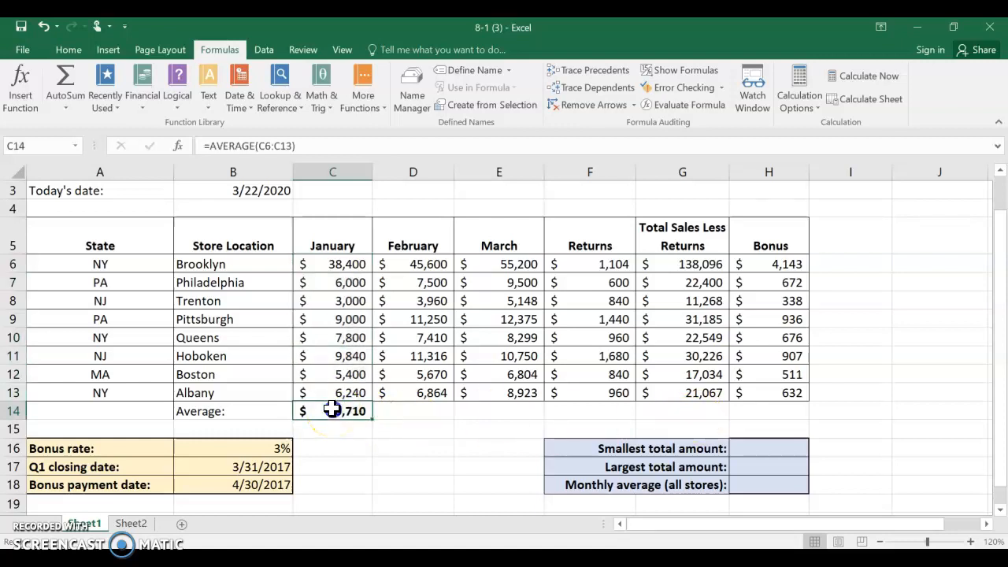
pyautogui.moveTo(372, 421); pyautogui.dragTo(778, 424)
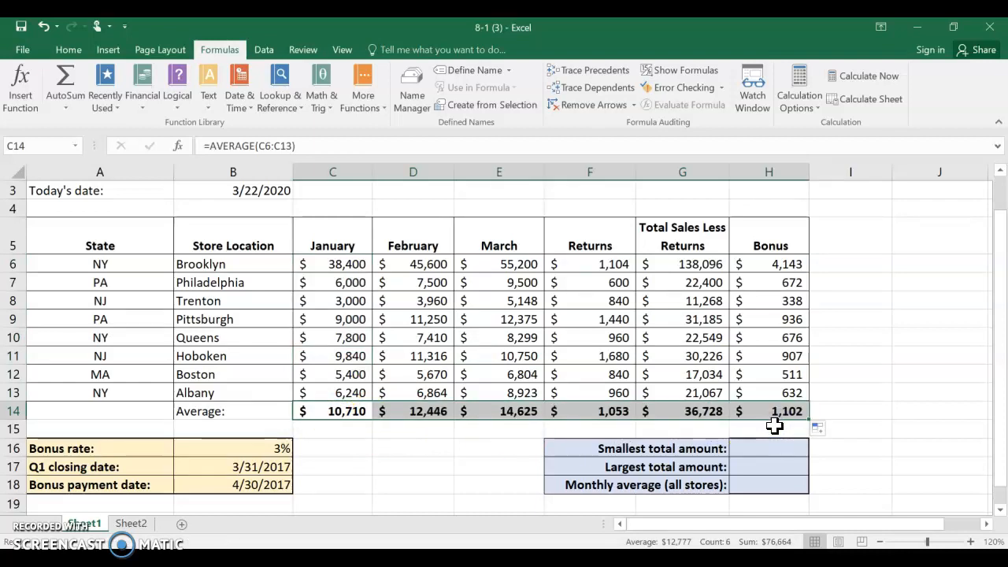
pyautogui.click(319, 412)
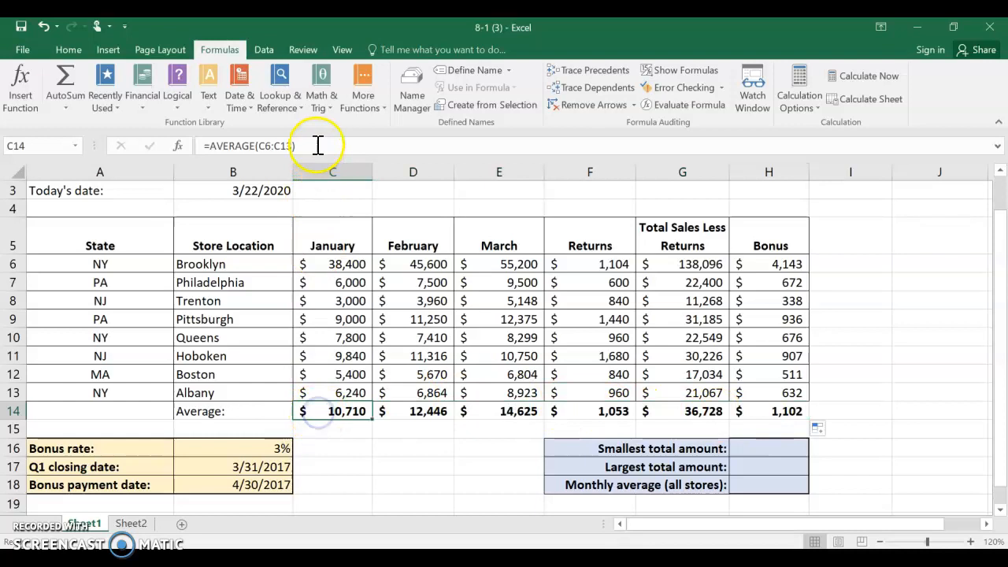
pyautogui.press('Right')
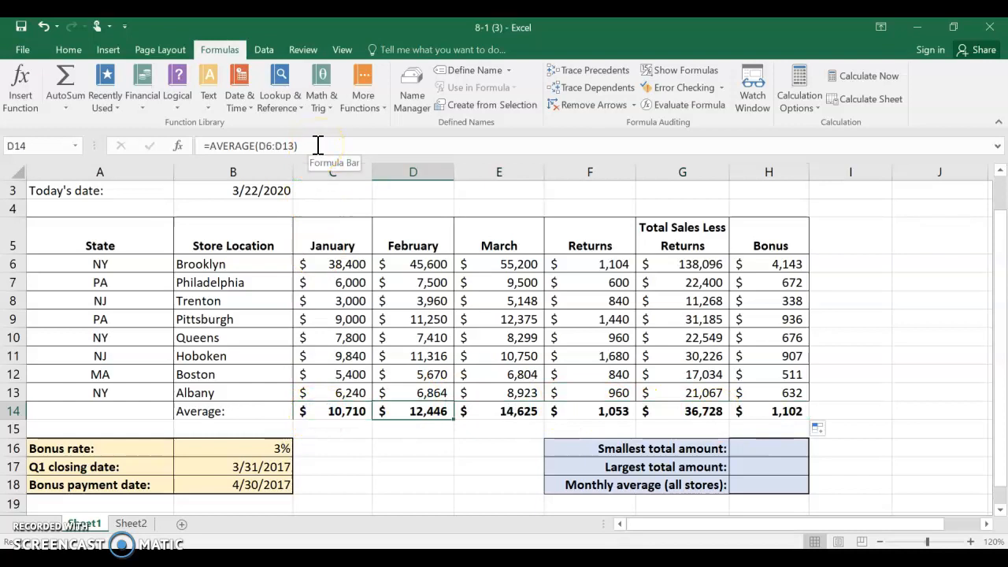
pyautogui.press('Right')
pyautogui.press('Right')
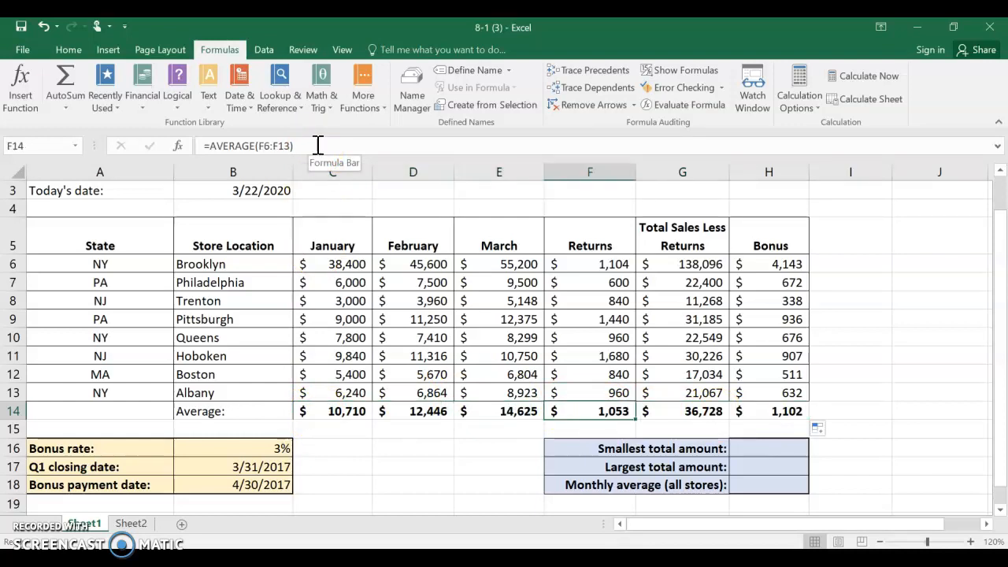
# Shade the average row A14:H14 with the lightest green theme fill and apply All Borders to it.
pyautogui.click(73, 411)
pyautogui.moveTo(72, 410); pyautogui.dragTo(764, 410)
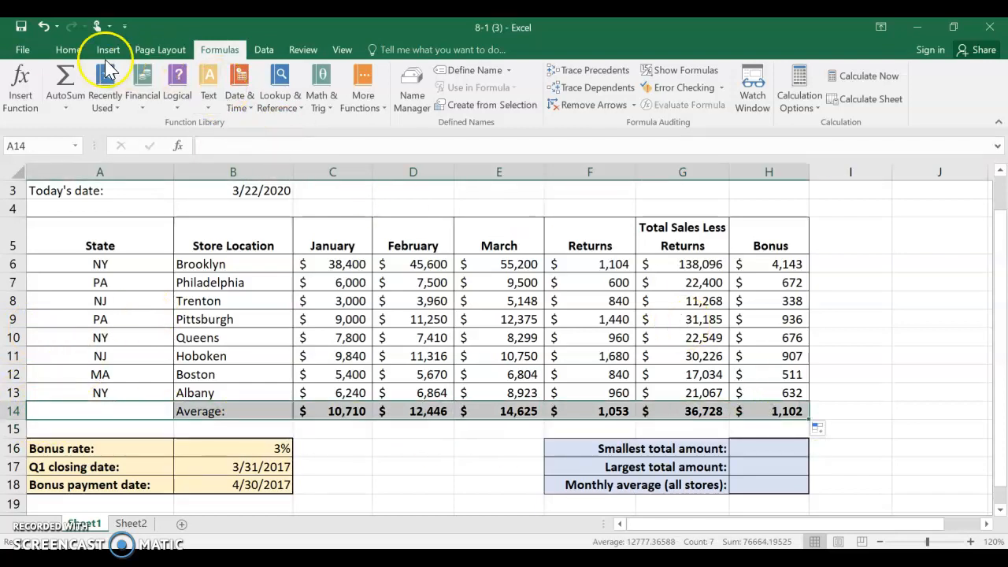
pyautogui.click(69, 50)
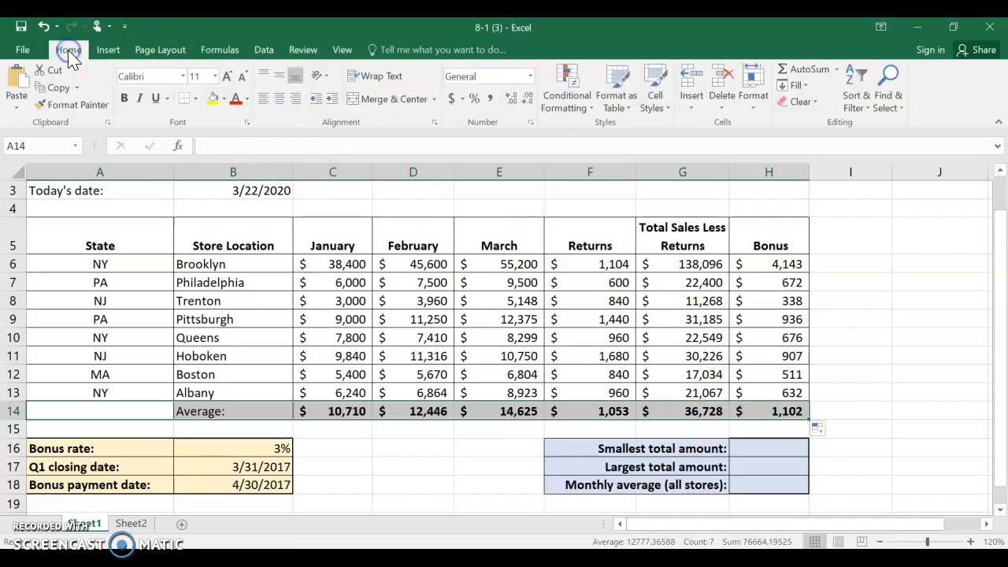
pyautogui.click(225, 100)
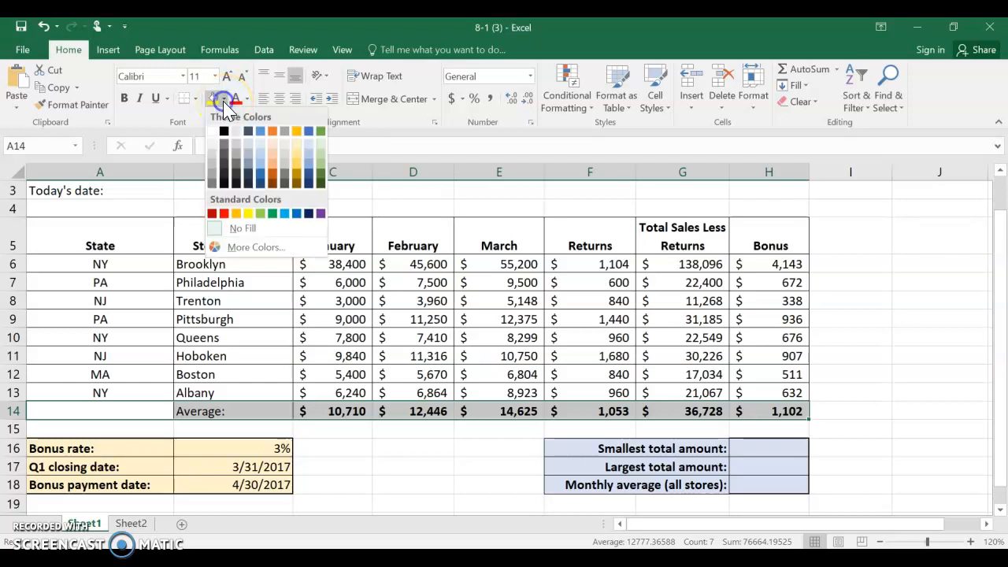
pyautogui.click(322, 142)
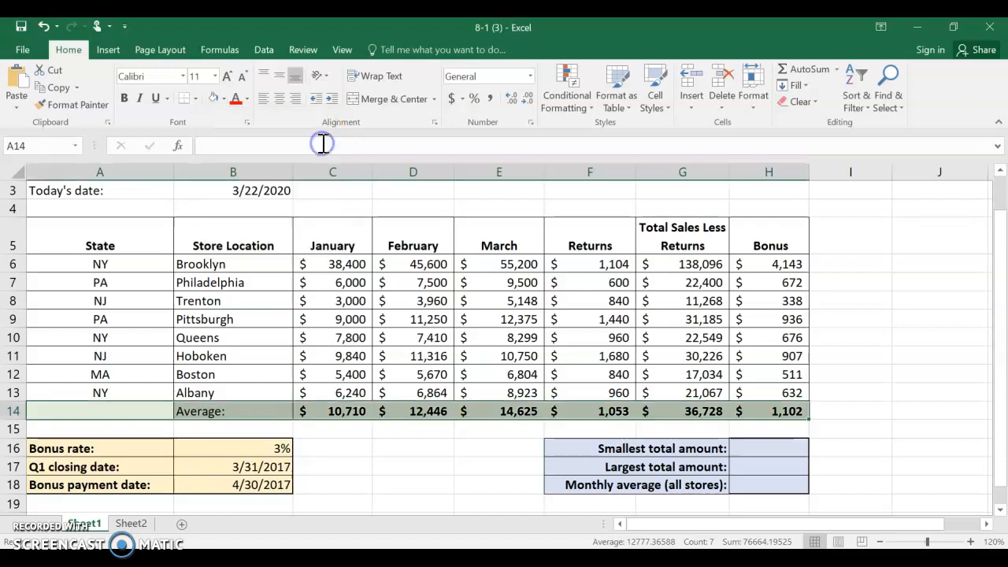
pyautogui.click(196, 100)
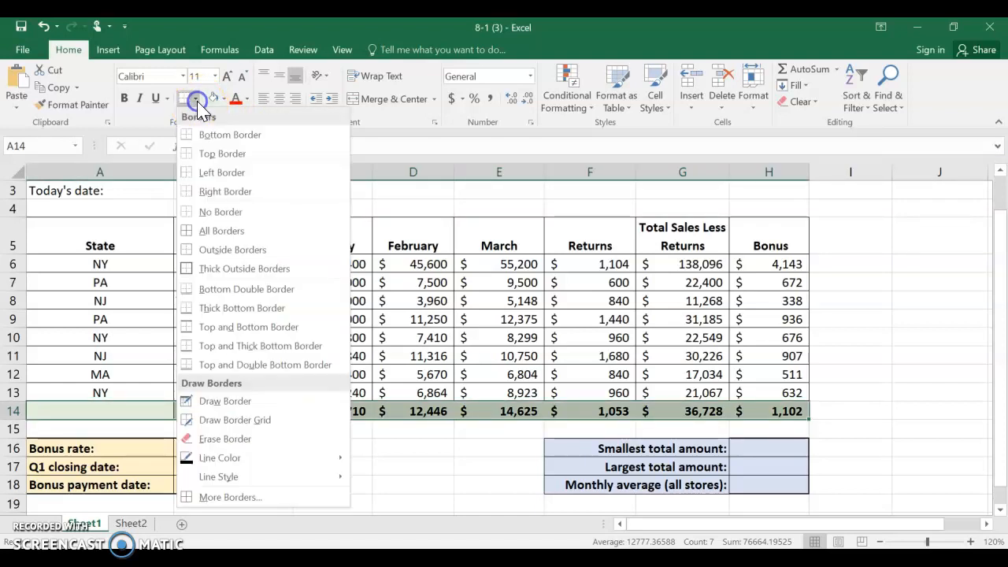
pyautogui.click(211, 231)
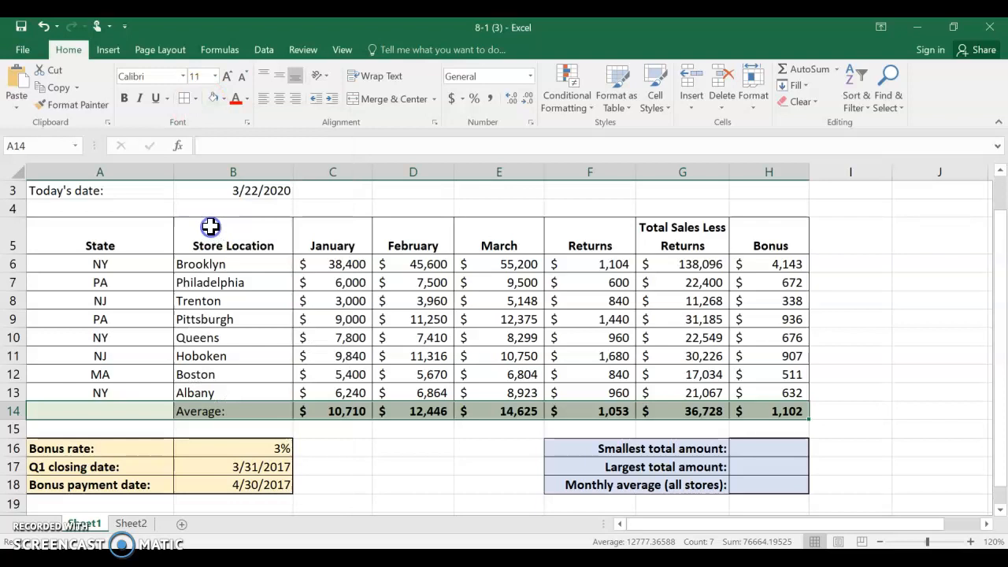
pyautogui.click(140, 321)
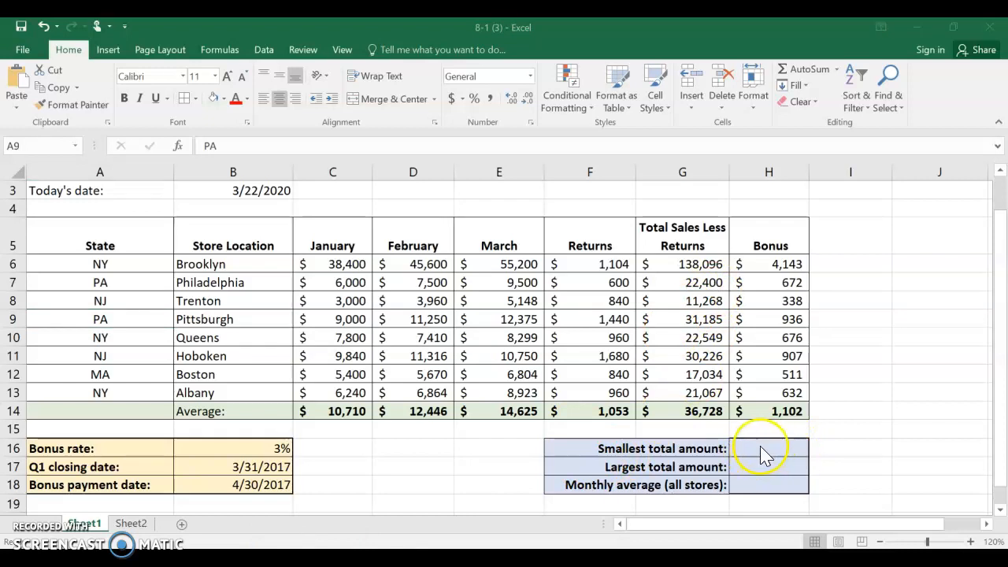
# Calculate the smallest total amount in H16 with the Min function over G6:G13.
pyautogui.click(760, 446)
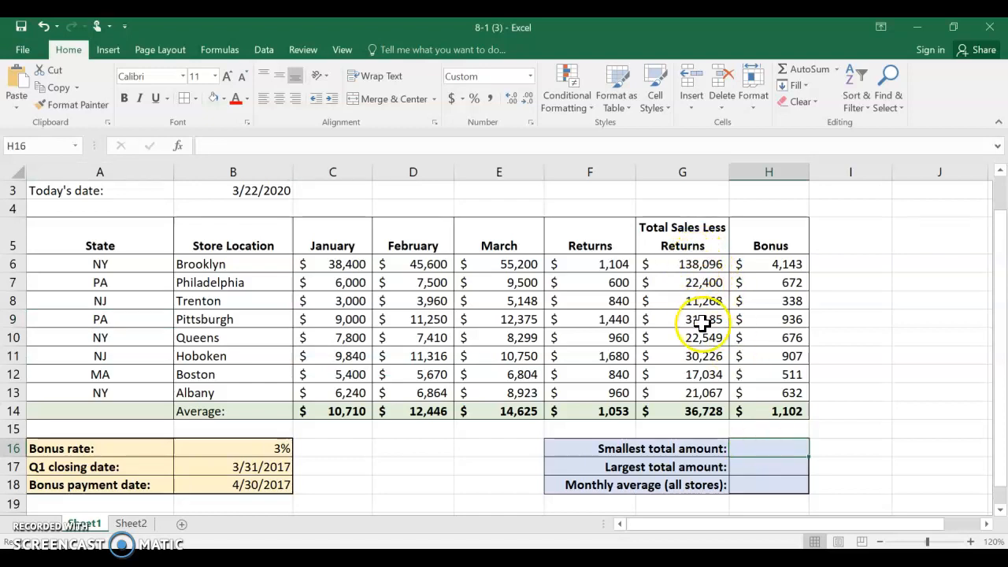
pyautogui.click(838, 70)
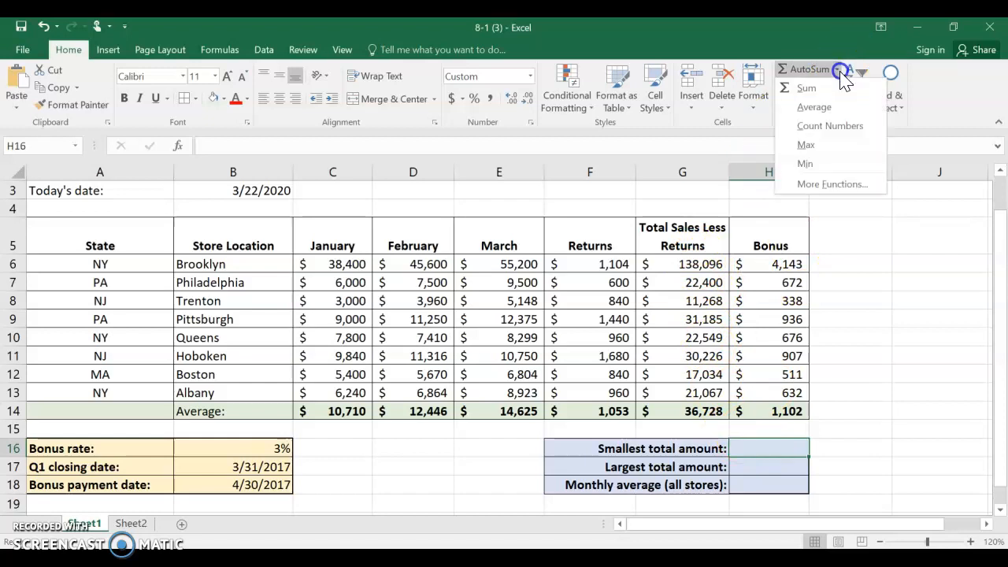
pyautogui.click(819, 164)
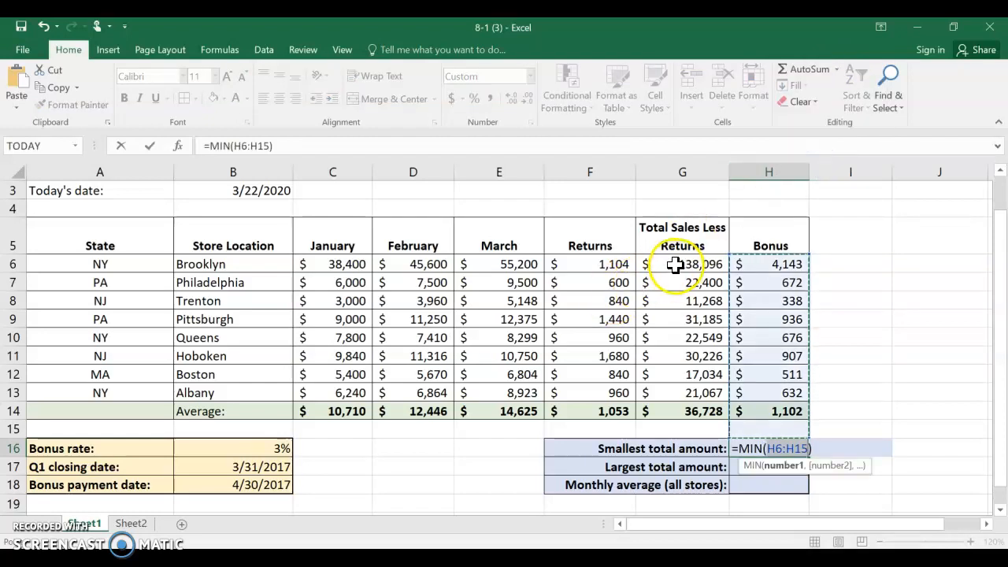
pyautogui.moveTo(679, 264); pyautogui.dragTo(677, 387)
pyautogui.press('Return')
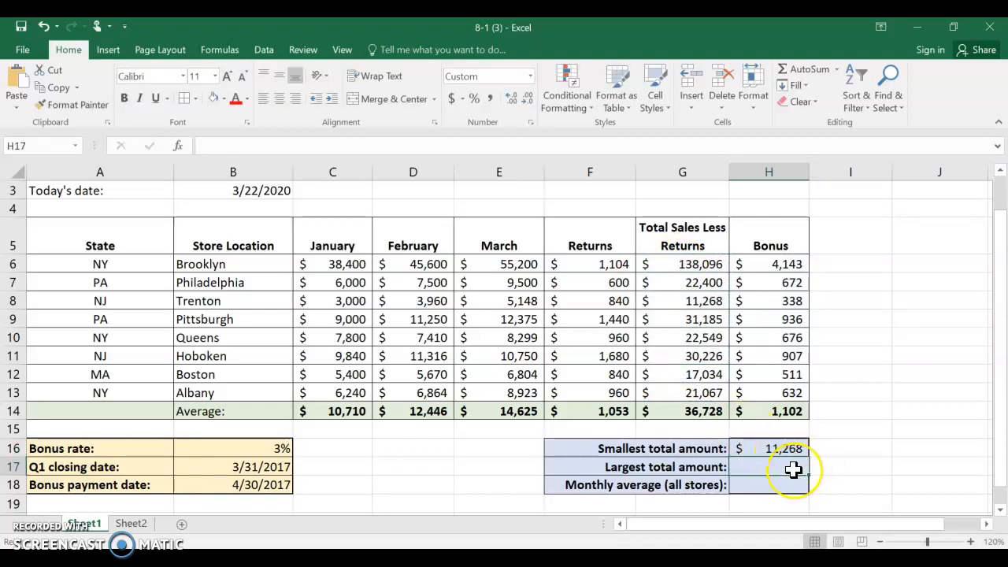
# Calculate the largest total amount in H17 with the Max function over G6:G13.
pyautogui.click(837, 69)
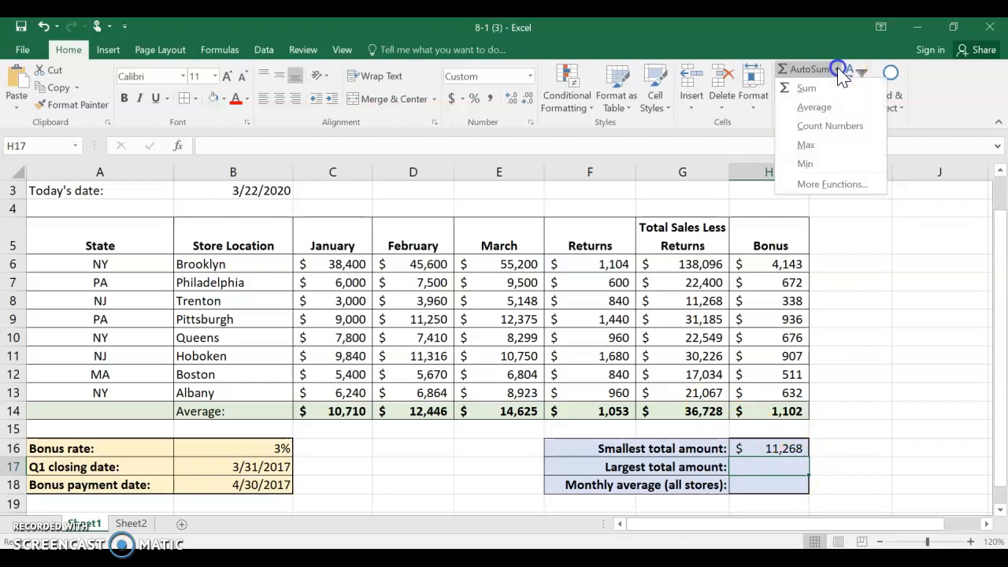
pyautogui.click(827, 147)
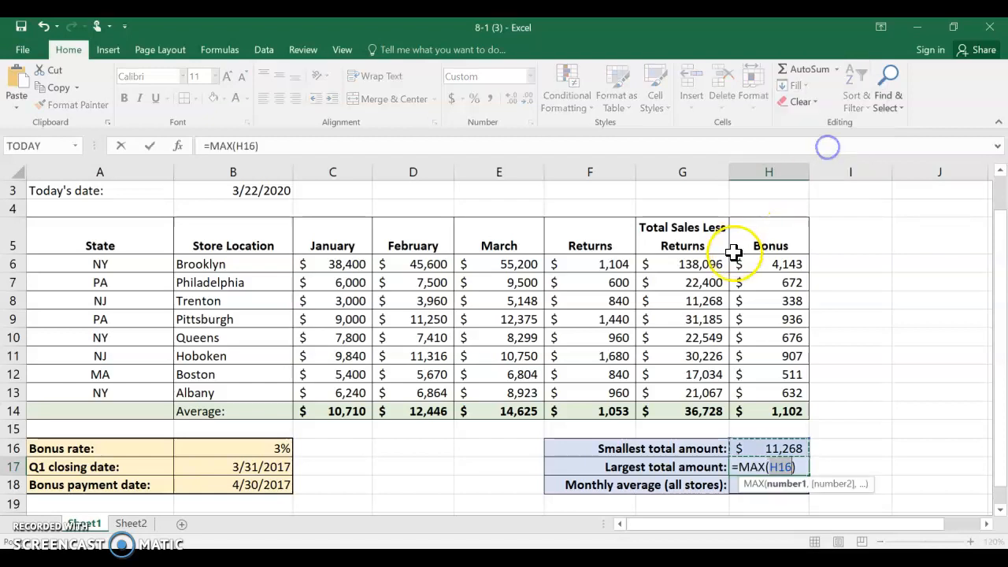
pyautogui.moveTo(691, 264); pyautogui.dragTo(694, 382)
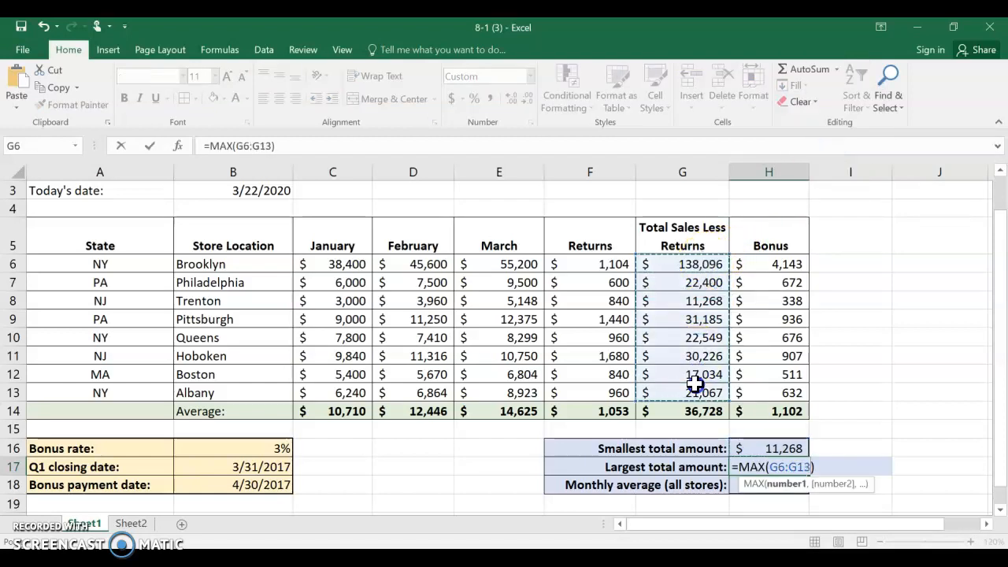
pyautogui.press('Return')
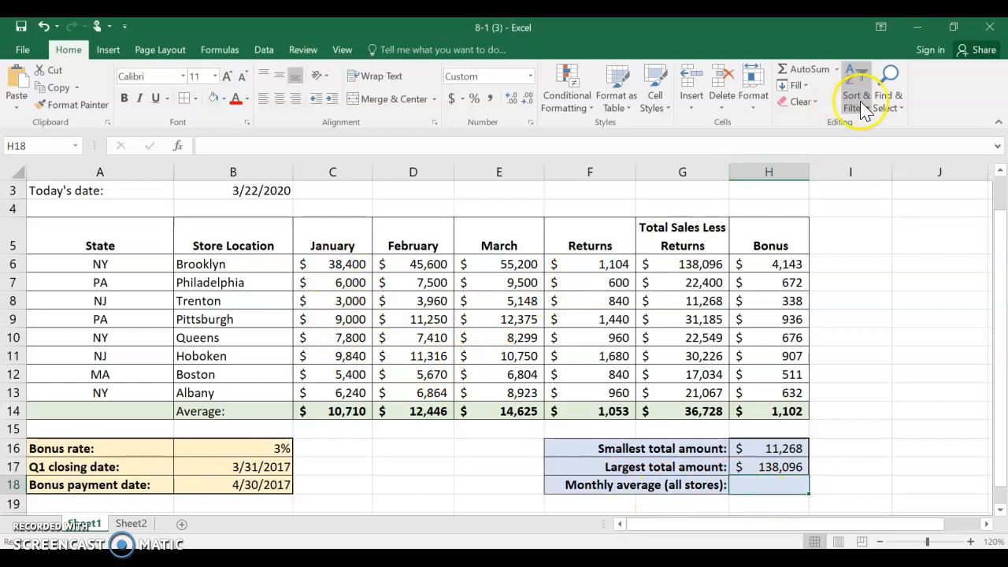
# Calculate the monthly average for all stores in H18 with the Average function over C6:E13.
pyautogui.click(837, 70)
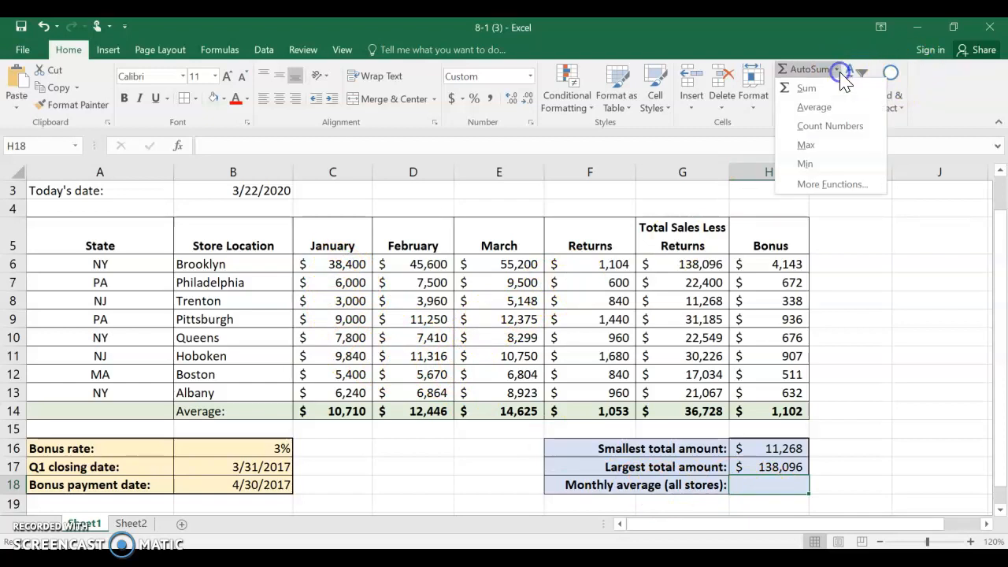
pyautogui.click(823, 104)
pyautogui.moveTo(315, 264); pyautogui.dragTo(471, 266)
pyautogui.moveTo(481, 345); pyautogui.dragTo(481, 387)
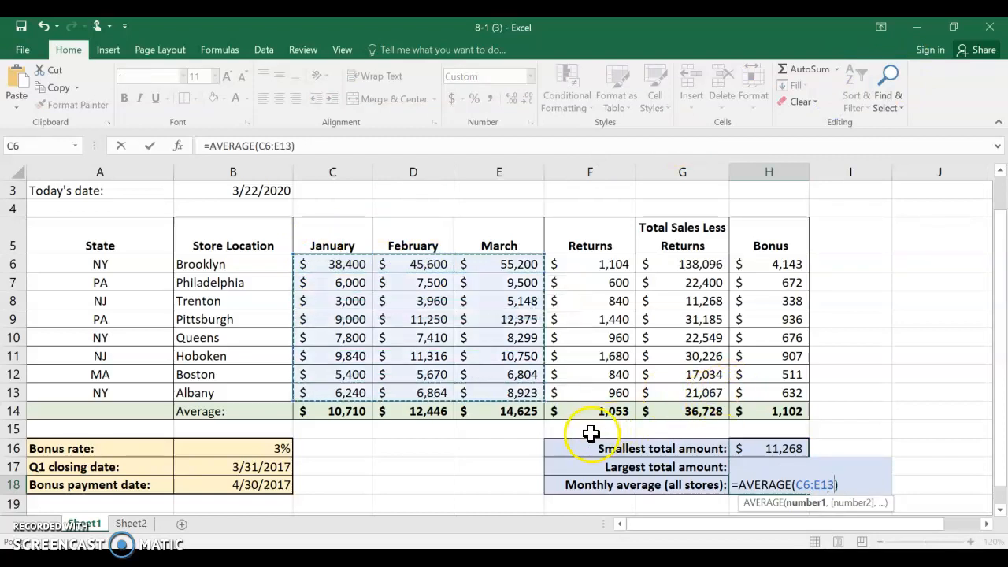
pyautogui.press('Return')
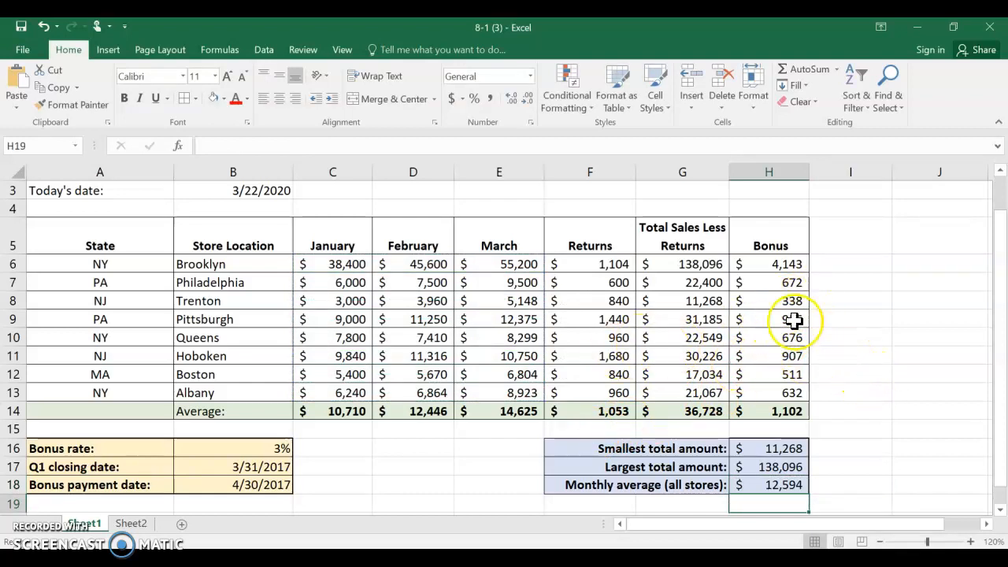
# Try Quick Analysis data bars on the total sales less returns in G6:G13 and clear that formatting.
pyautogui.moveTo(683, 264); pyautogui.dragTo(689, 393)
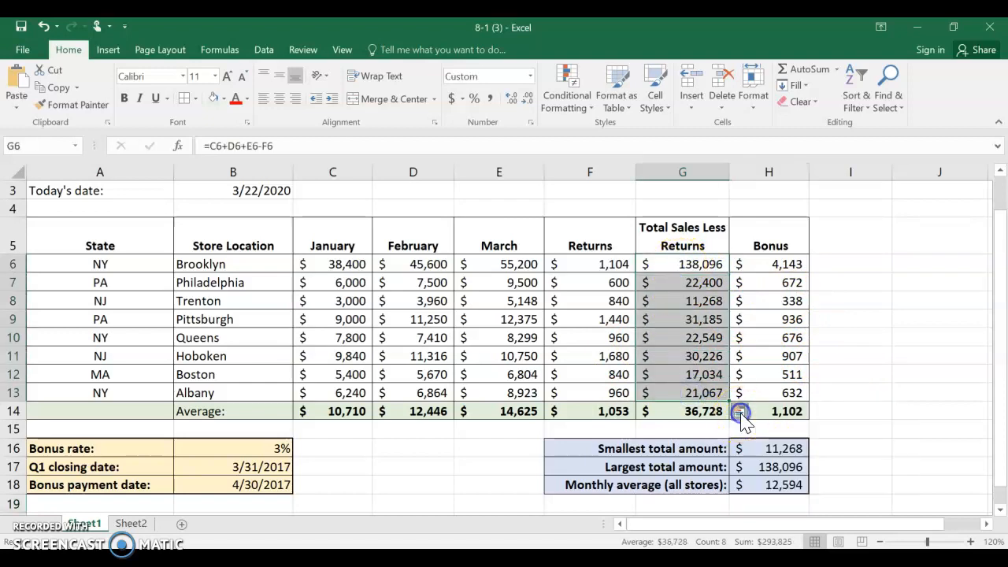
pyautogui.click(741, 413)
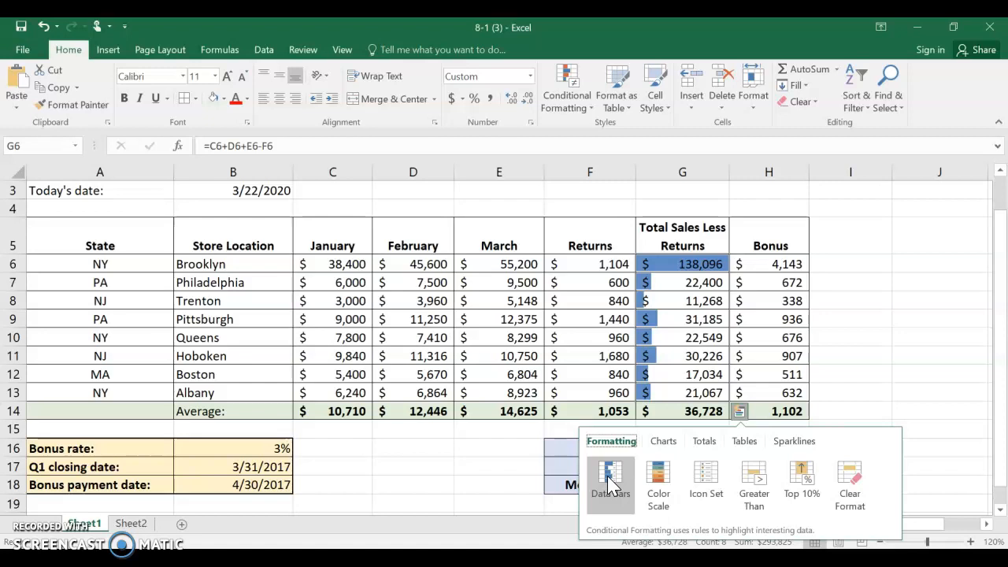
pyautogui.click(611, 482)
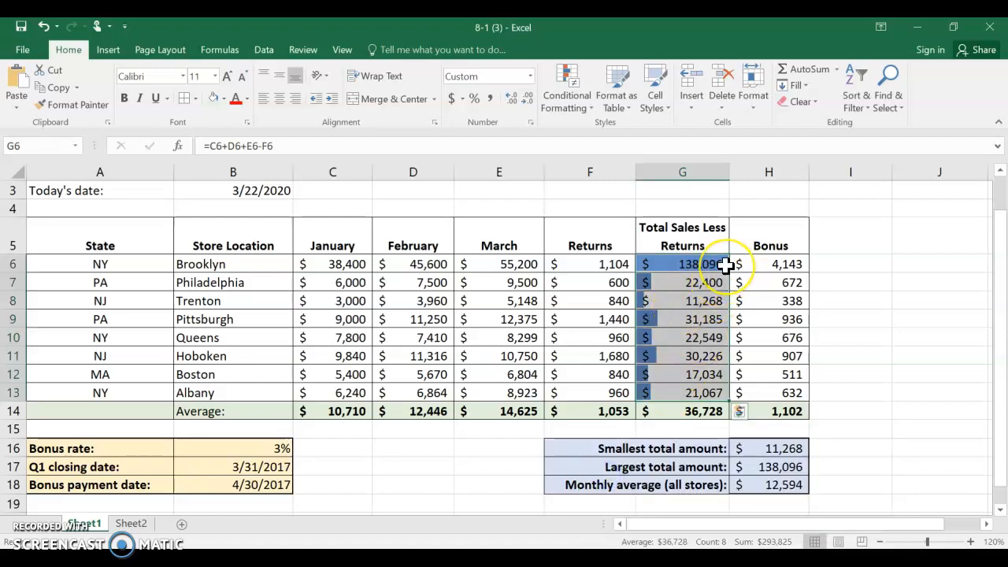
pyautogui.click(739, 413)
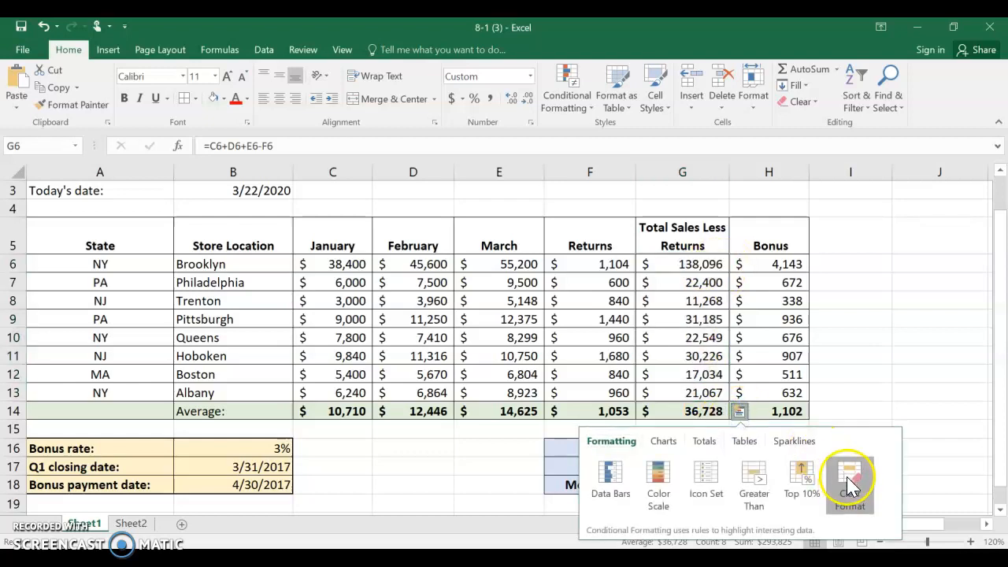
pyautogui.click(840, 476)
# Try a Quick Analysis color scale on G6:G13 and clear that formatting.
pyautogui.click(740, 411)
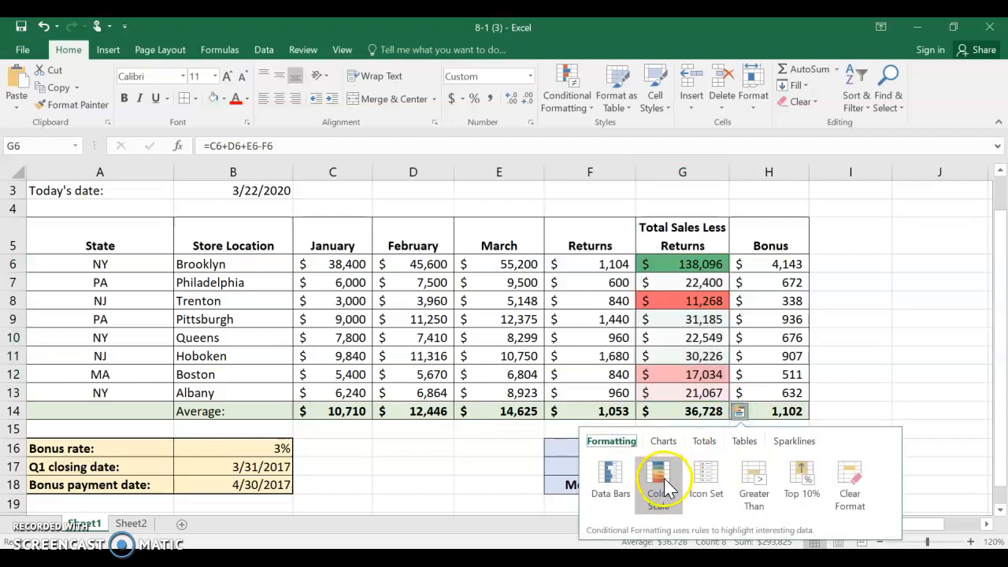
pyautogui.click(666, 487)
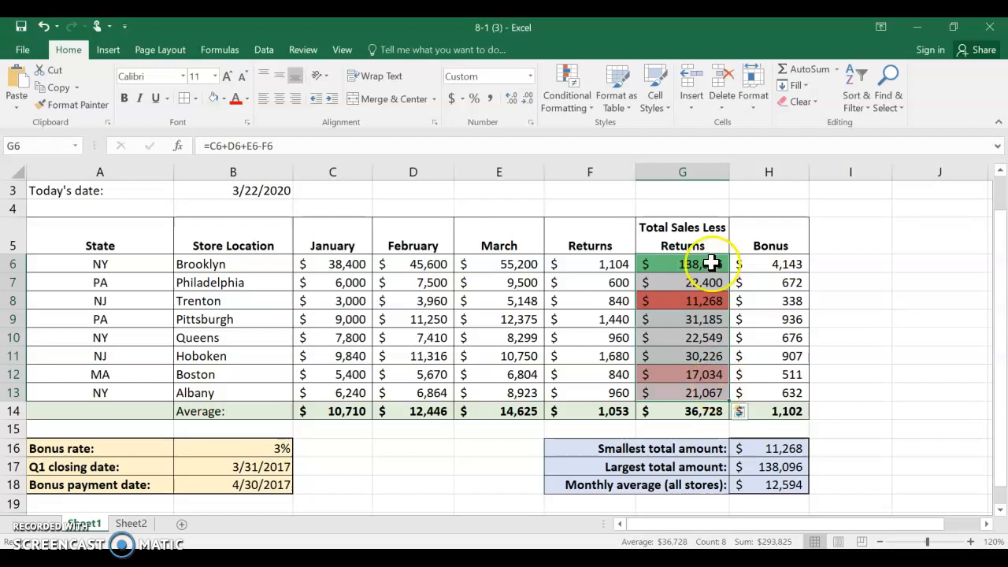
pyautogui.click(739, 411)
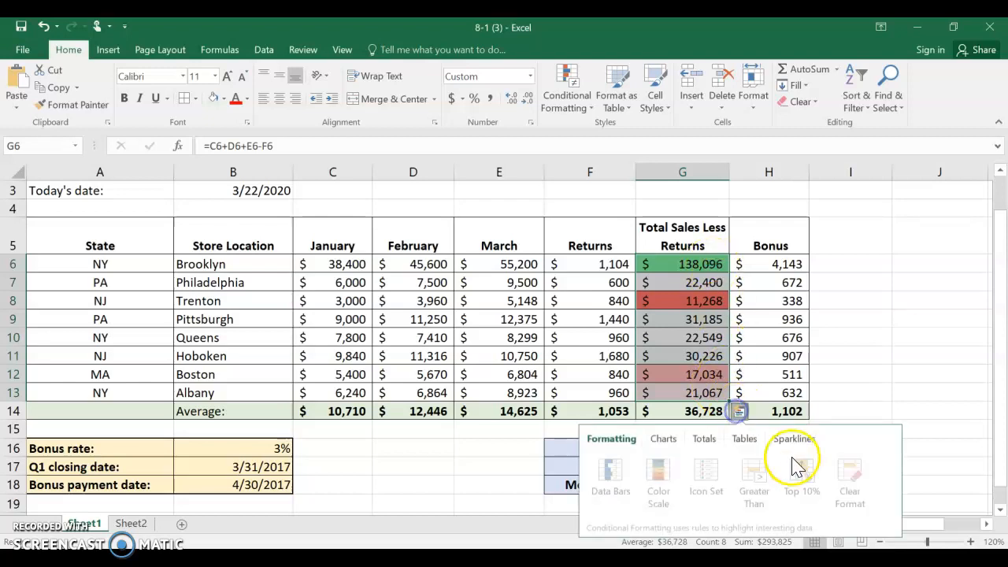
pyautogui.click(847, 481)
# Try a Quick Analysis icon set on G6:G13 and clear that formatting.
pyautogui.click(740, 411)
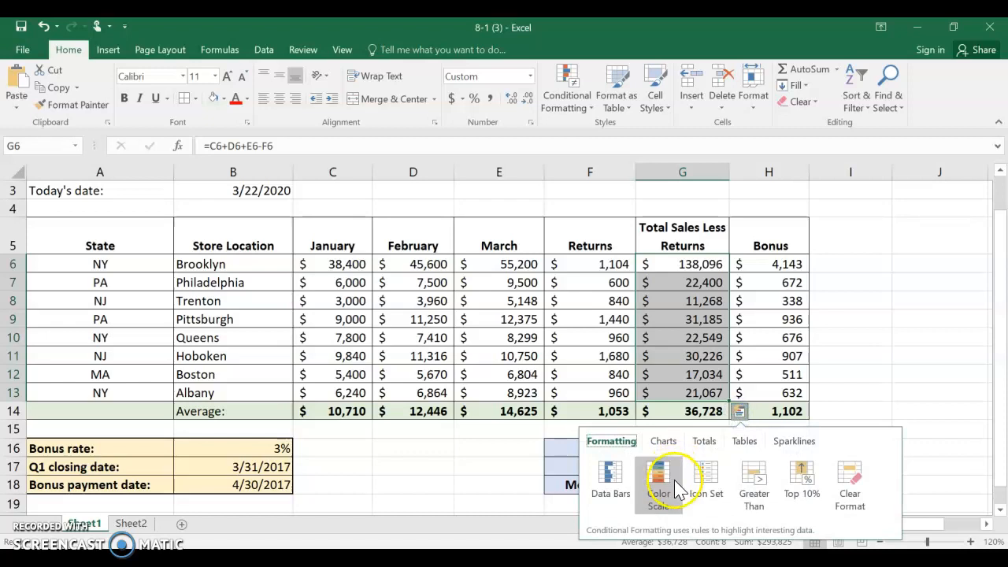
pyautogui.click(708, 480)
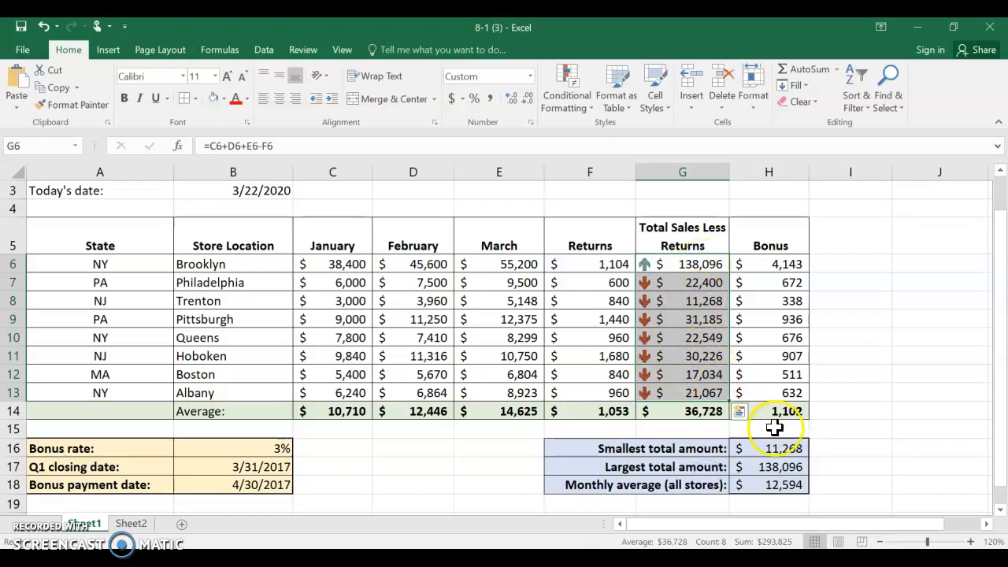
pyautogui.click(744, 414)
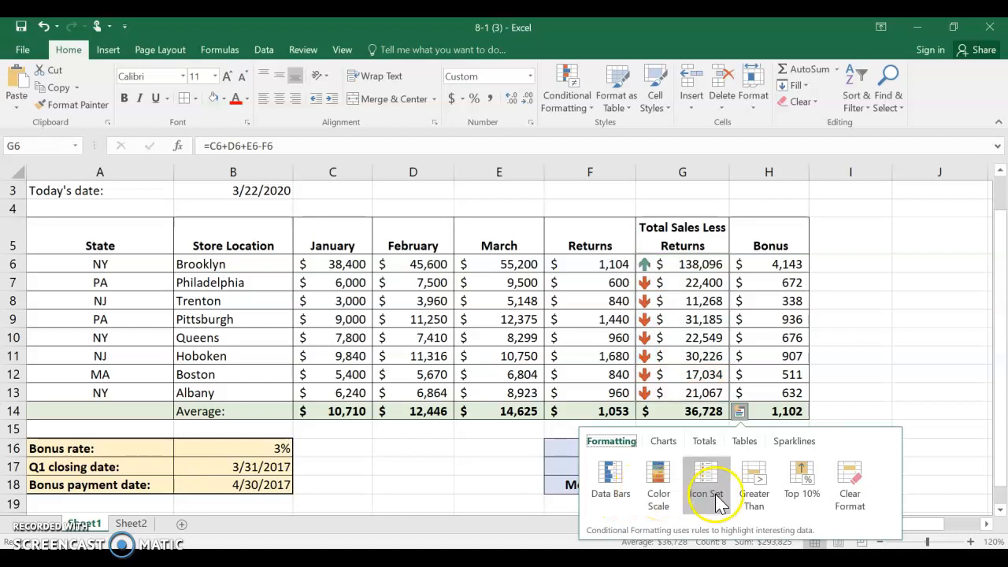
pyautogui.click(850, 477)
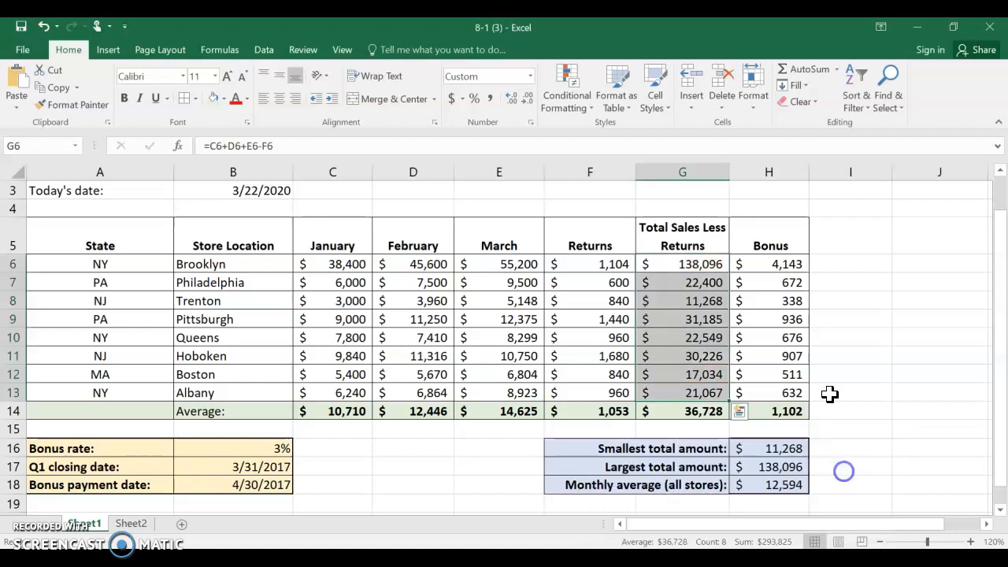
# Apply orange solid fill data bars to G6:G13 with Conditional Formatting.
pyautogui.click(560, 85)
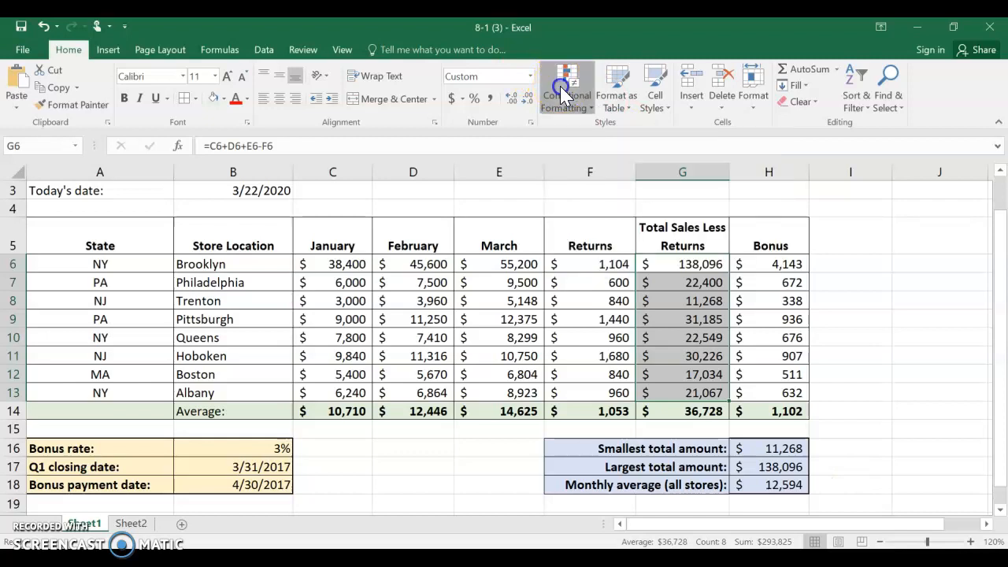
pyautogui.moveTo(606, 206)
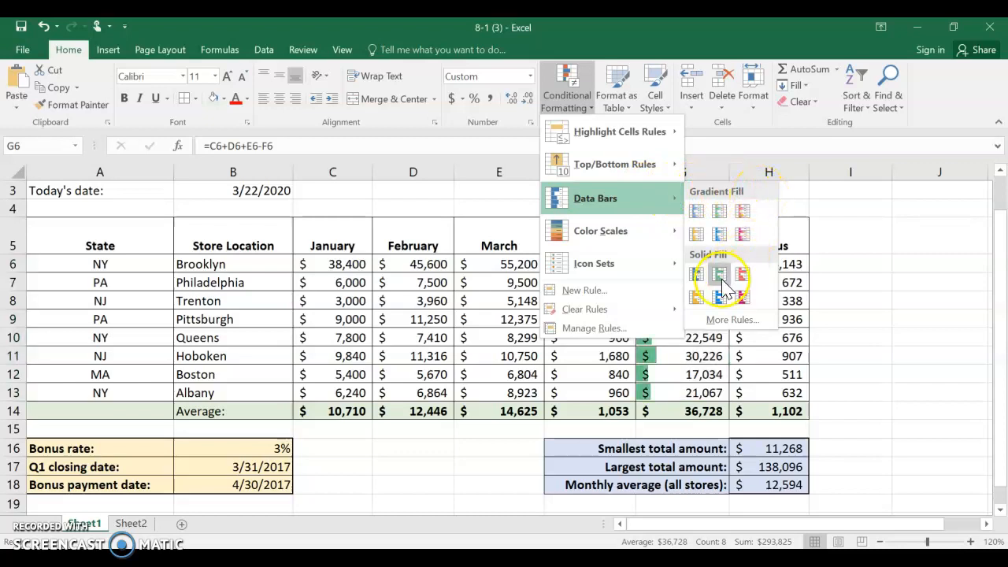
pyautogui.moveTo(581, 235)
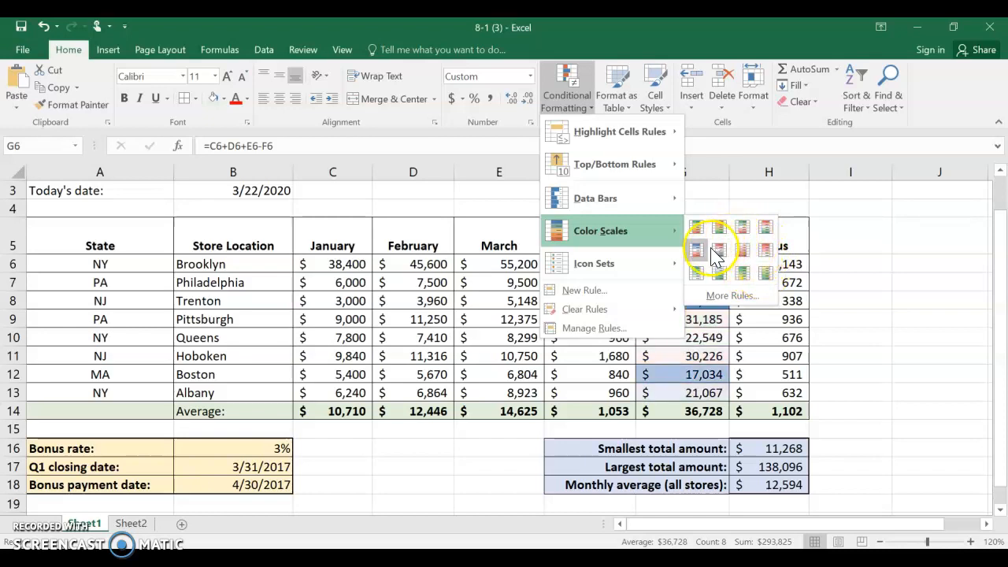
pyautogui.moveTo(593, 266)
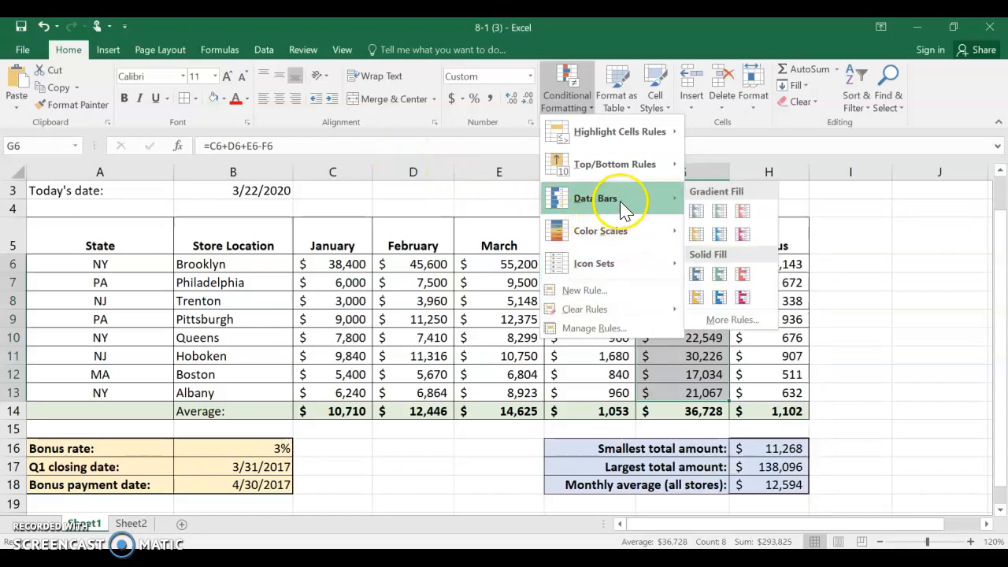
pyautogui.click(699, 300)
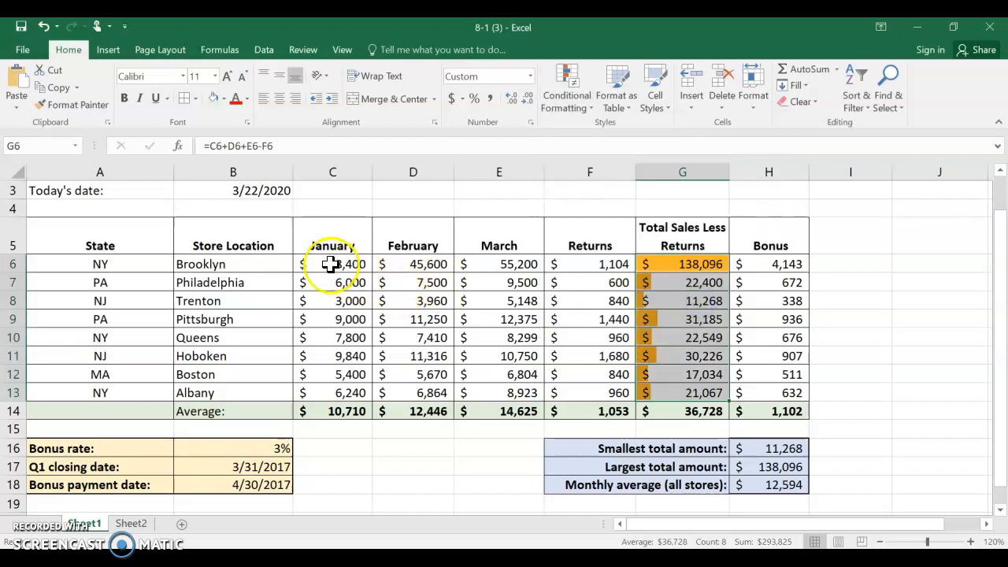
# Highlight January to March sales in C6:E13 greater than 10000 using Green Fill with Dark Green Text.
pyautogui.moveTo(332, 265); pyautogui.dragTo(497, 390)
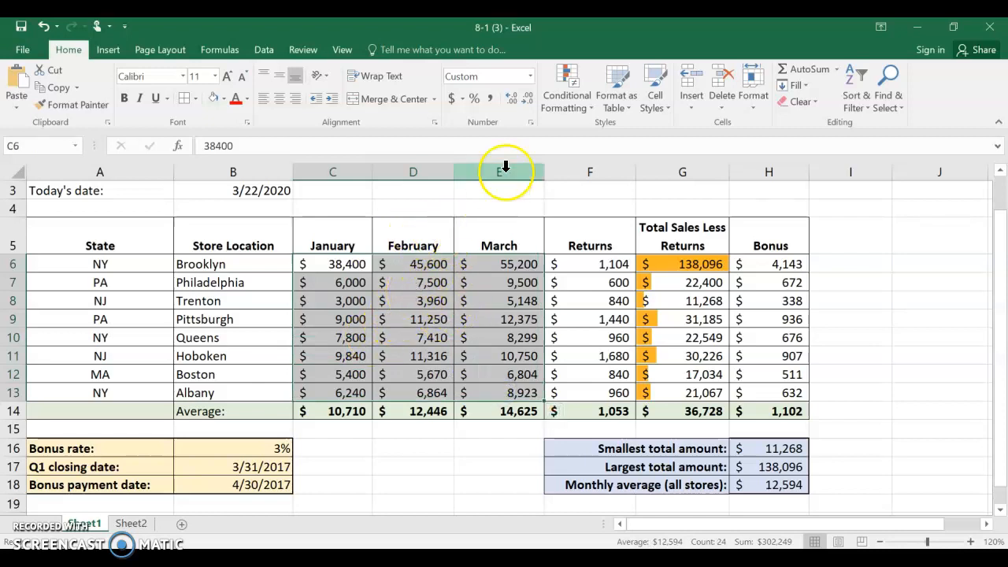
pyautogui.click(561, 88)
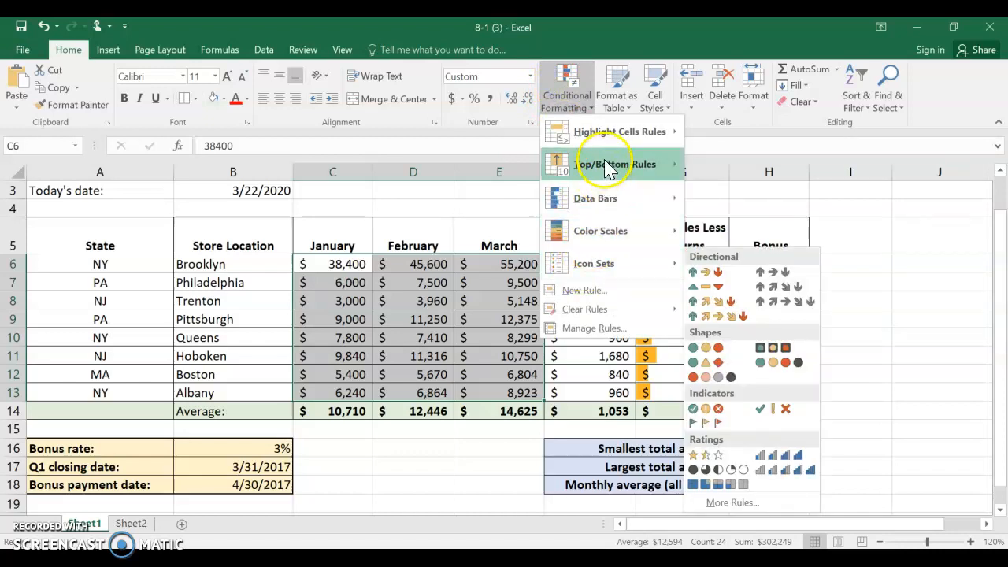
pyautogui.moveTo(610, 142)
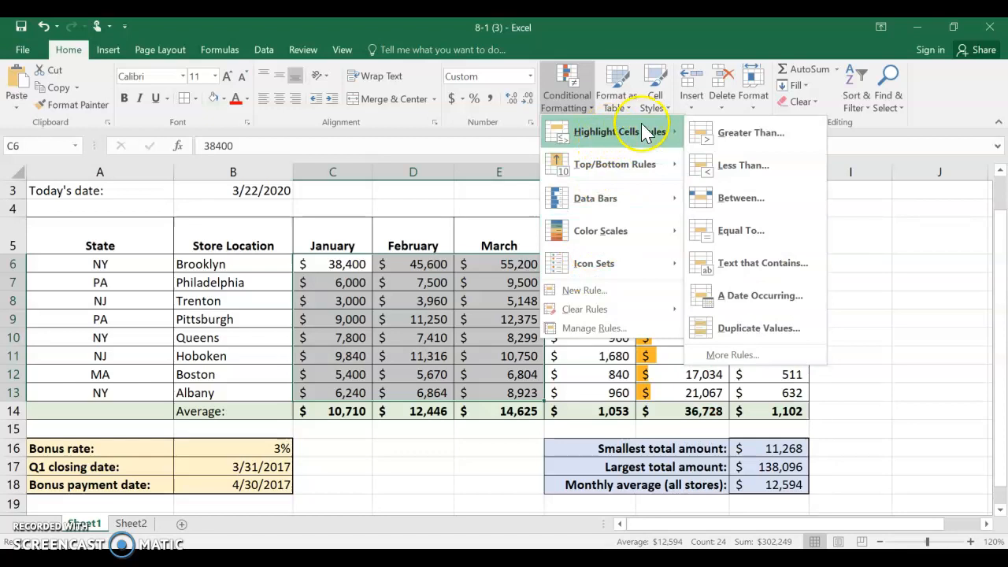
pyautogui.click(751, 134)
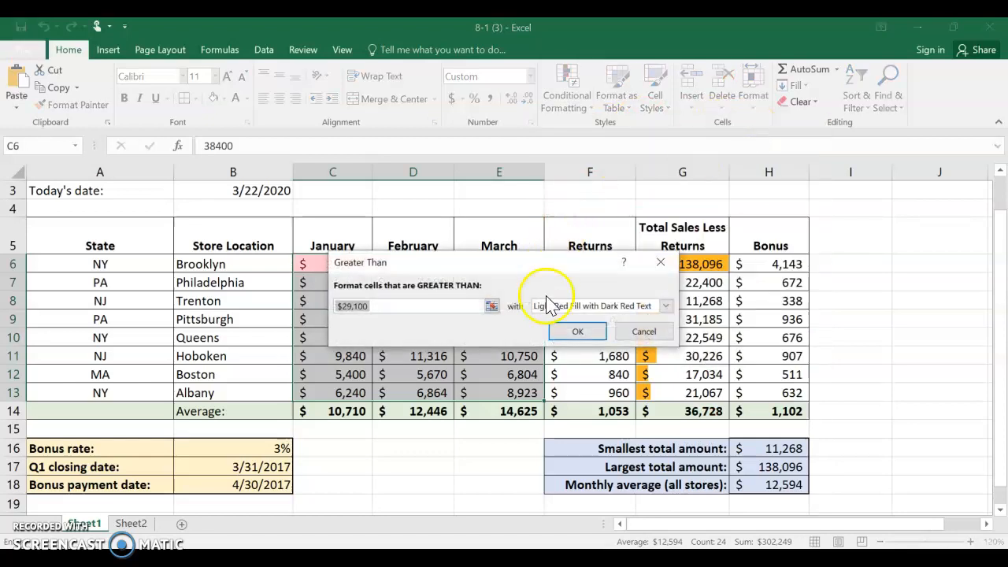
pyautogui.write('10000')
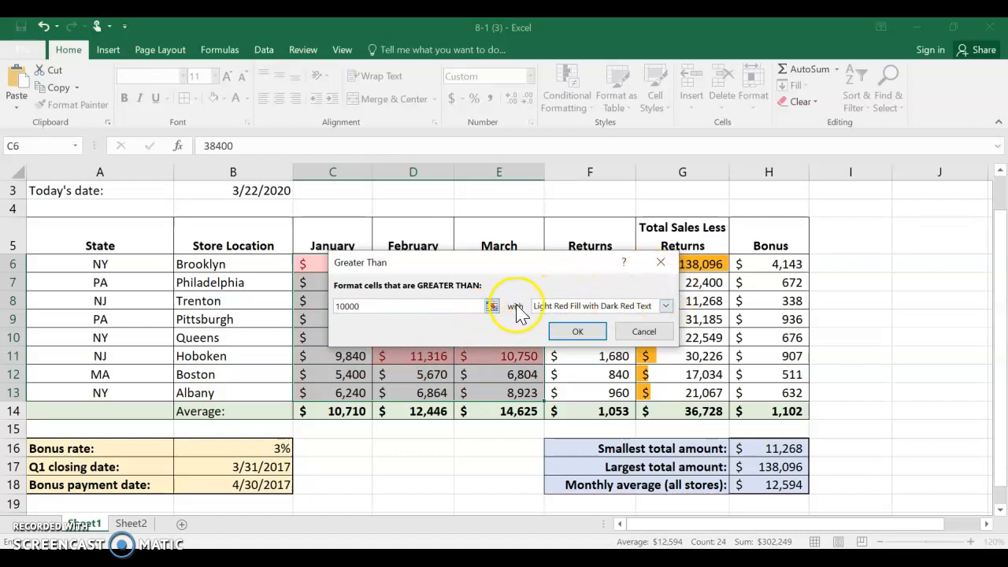
pyautogui.click(655, 310)
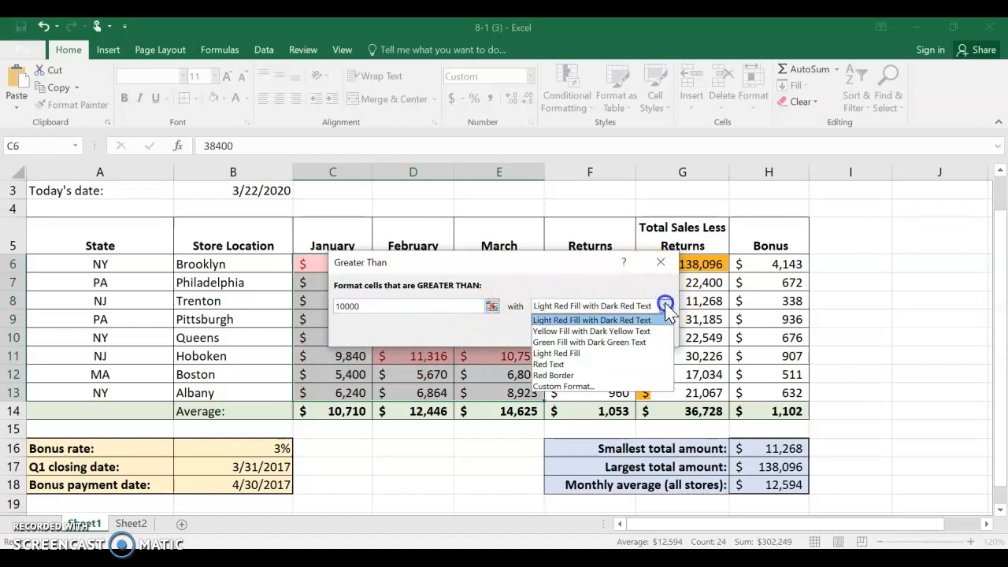
pyautogui.click(597, 344)
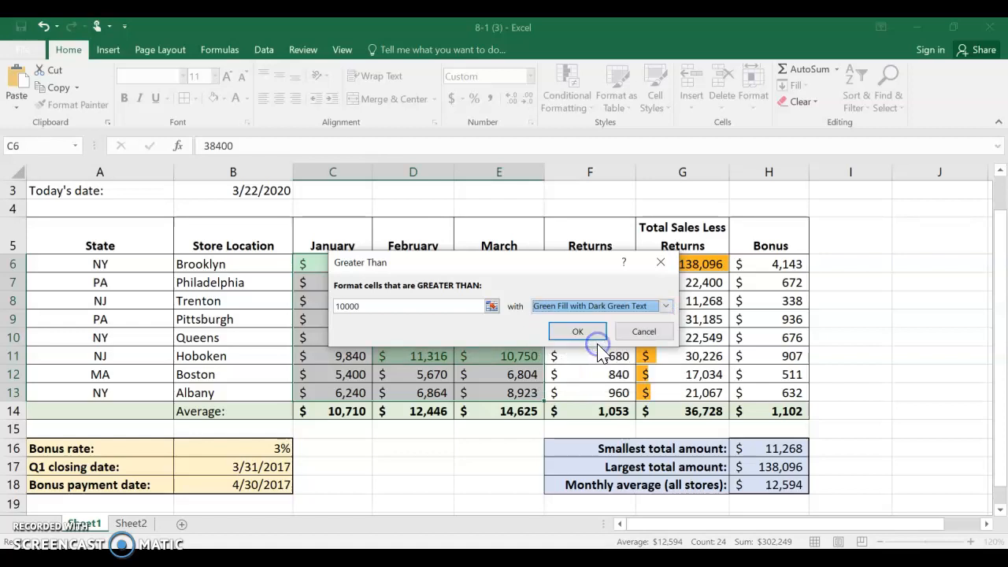
pyautogui.click(587, 334)
pyautogui.click(262, 320)
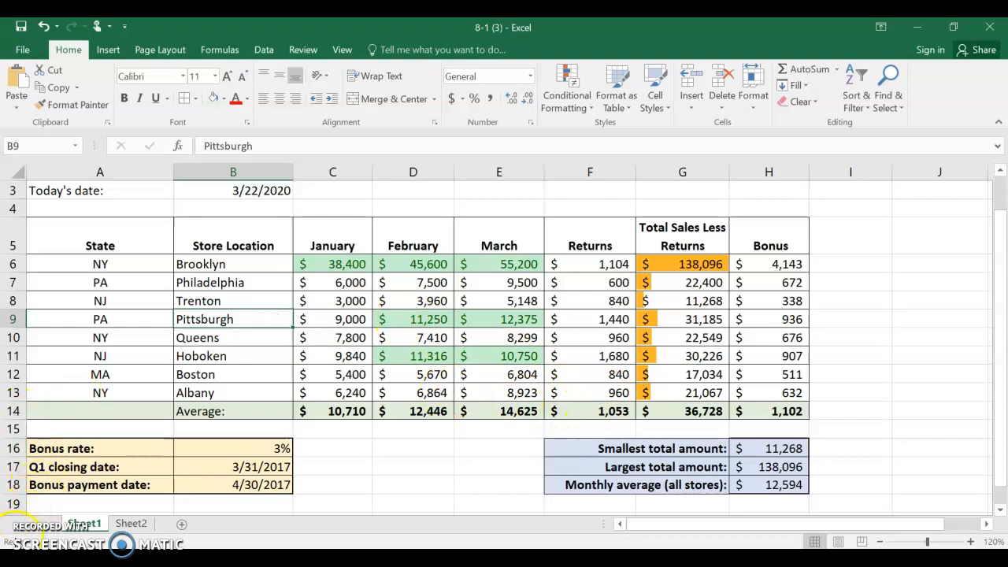
# Format A5:H13 as a table with headers, using the green Light table style with a solid header row.
pyautogui.click(139, 230)
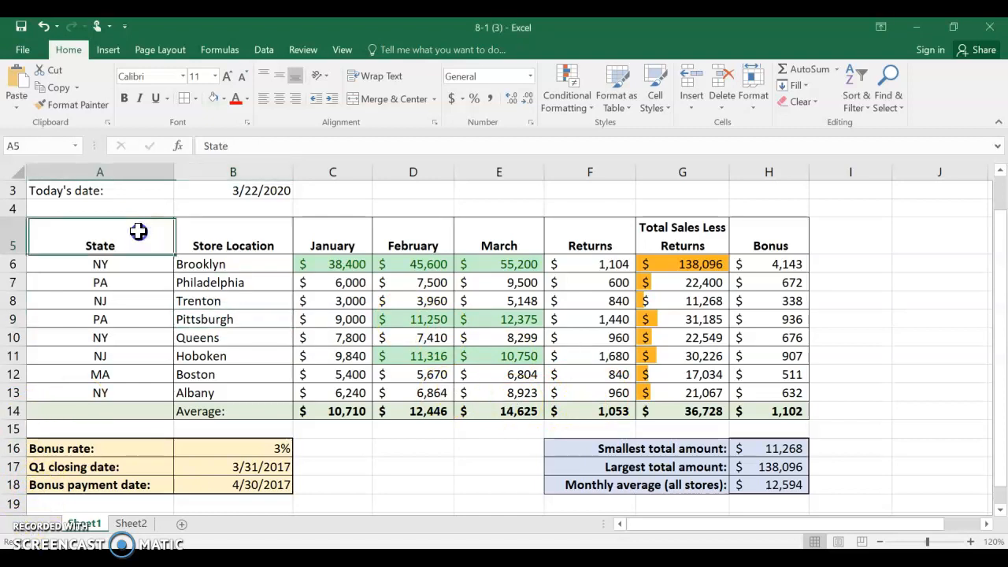
pyautogui.click(619, 98)
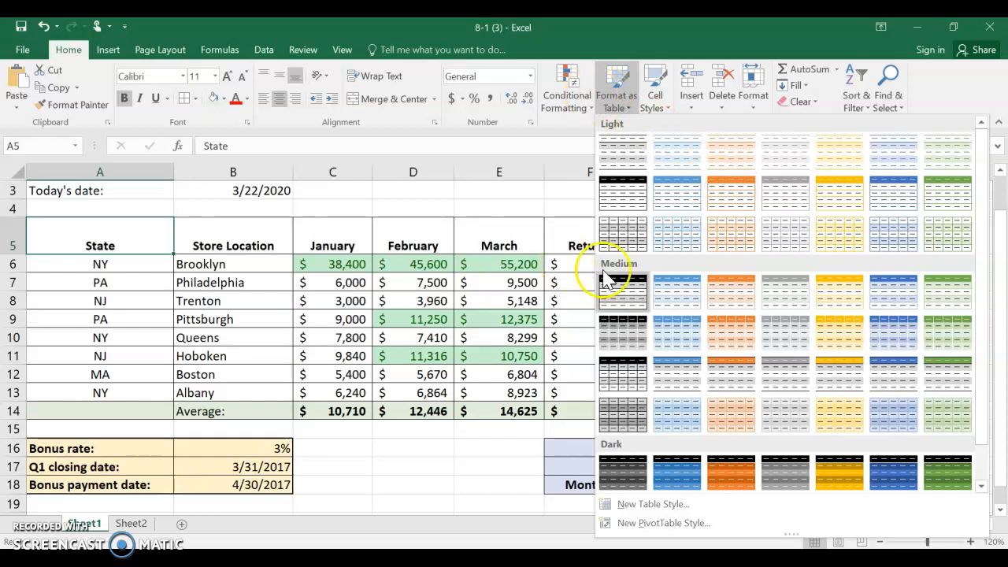
pyautogui.click(954, 197)
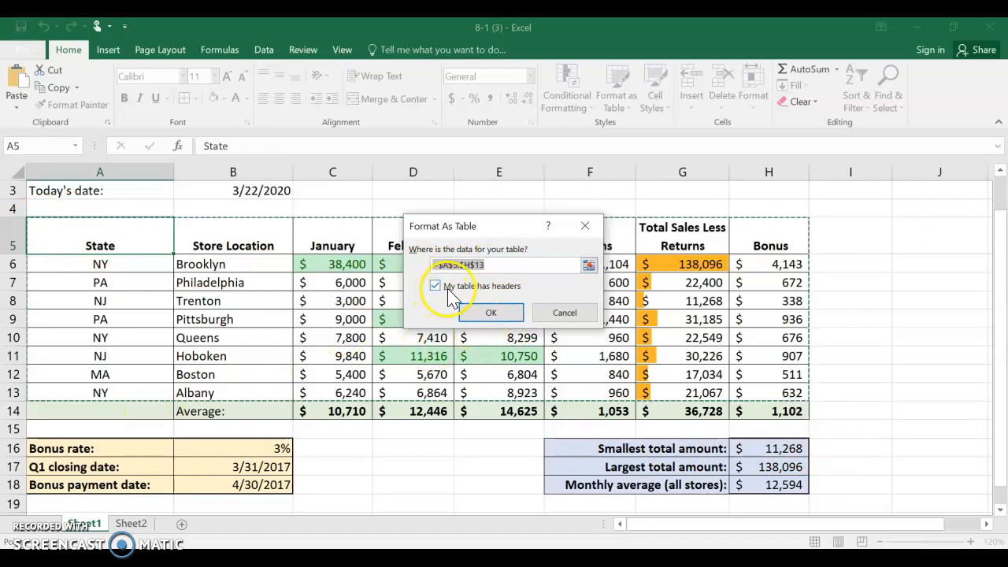
pyautogui.click(490, 313)
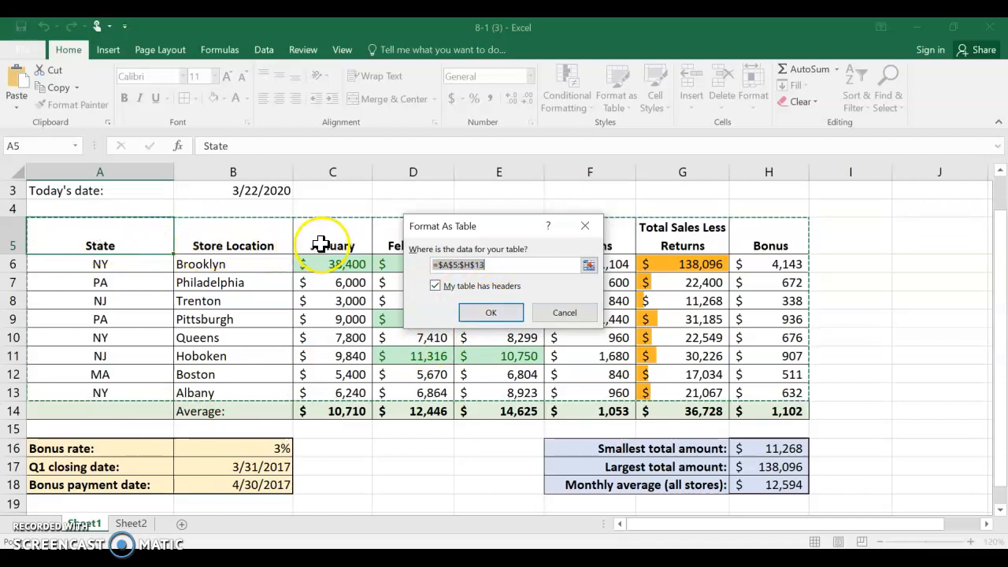
pyautogui.click(490, 313)
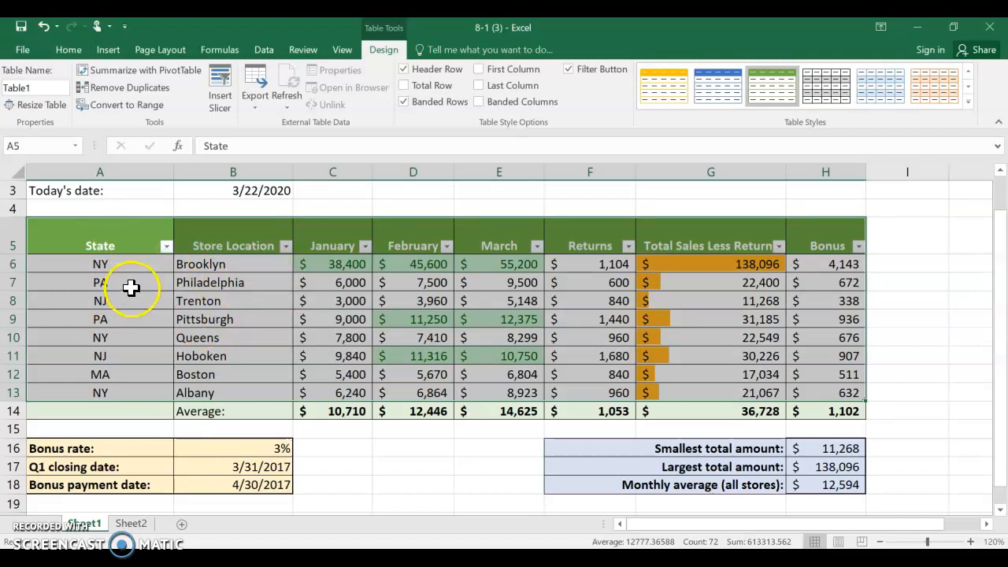
pyautogui.click(136, 250)
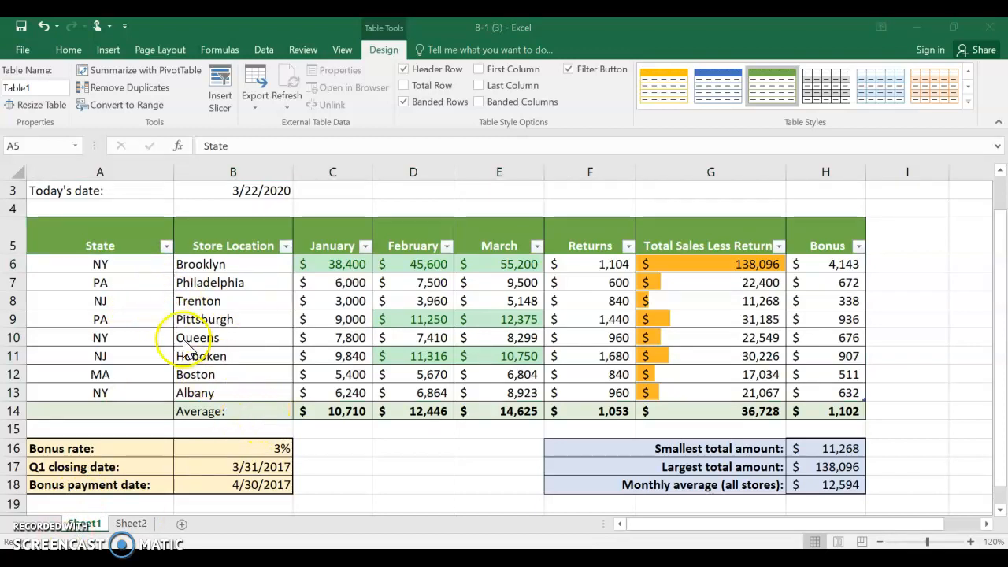
# Add a total row to the table and fill the Bonus total formula from H14 across to C14.
pyautogui.click(145, 319)
pyautogui.click(148, 285)
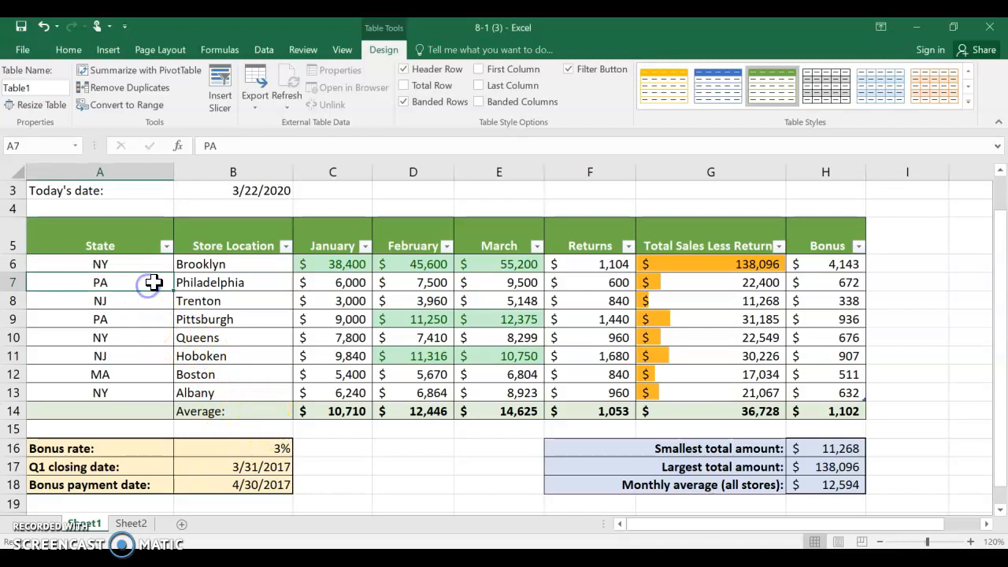
pyautogui.click(129, 296)
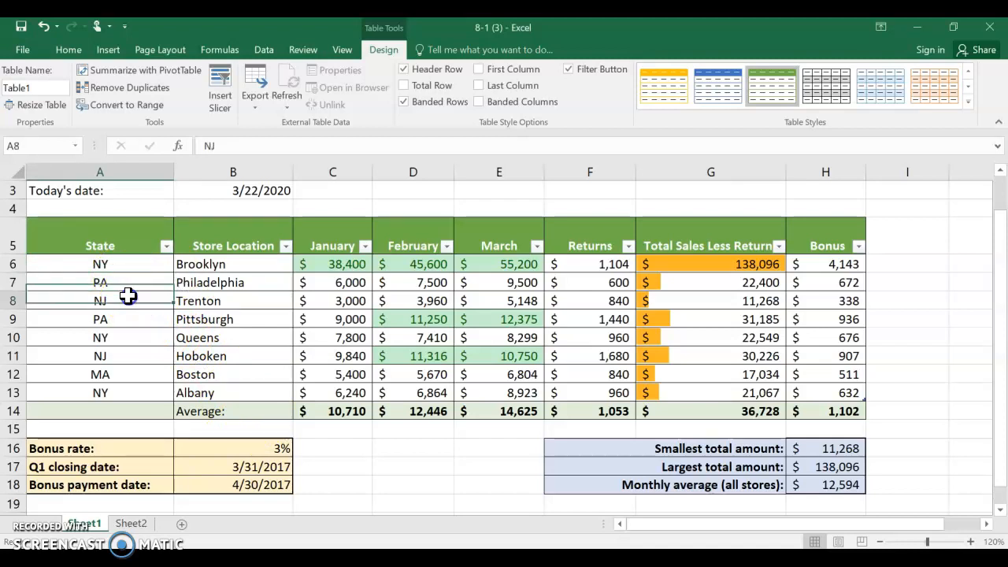
pyautogui.click(241, 284)
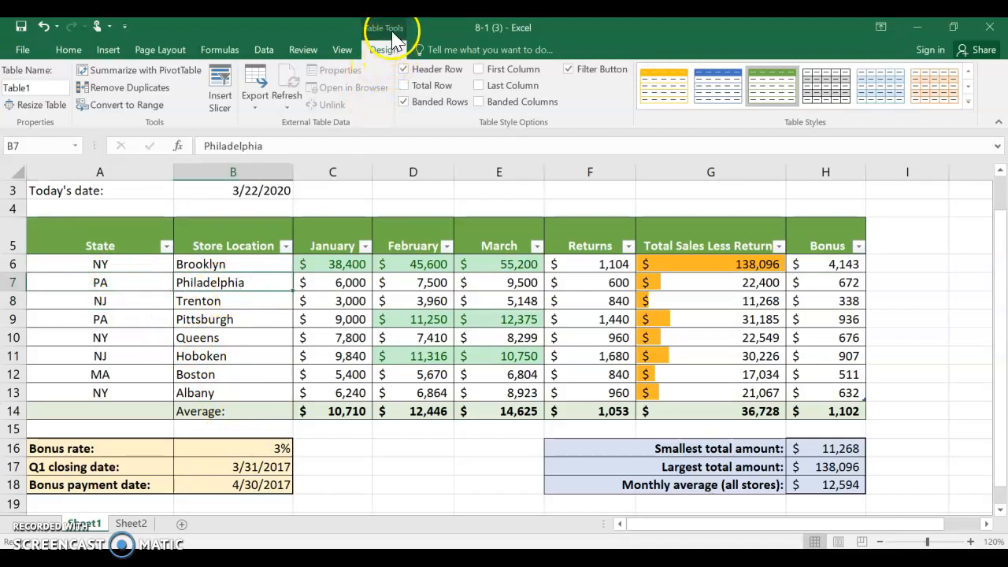
pyautogui.click(405, 87)
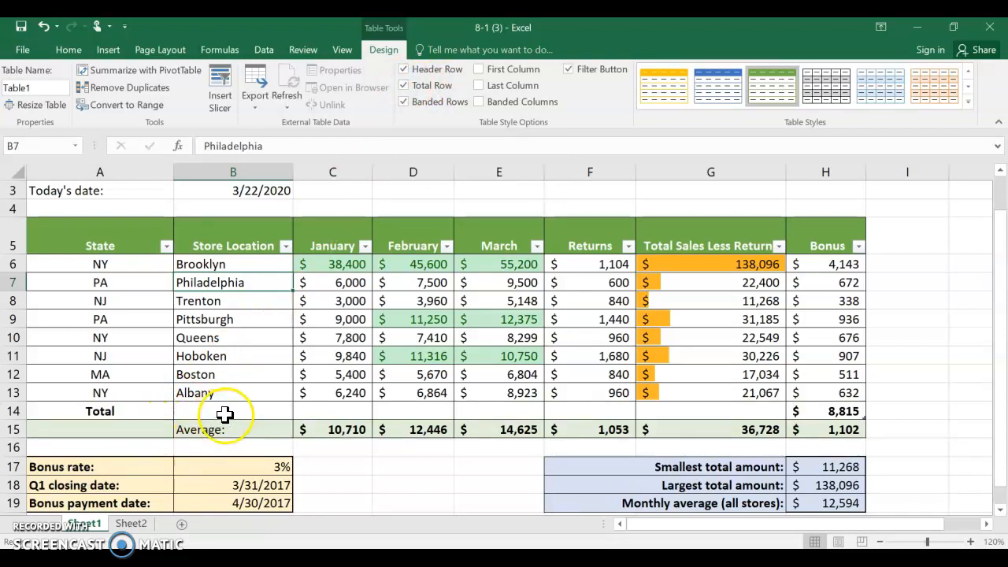
pyautogui.click(839, 411)
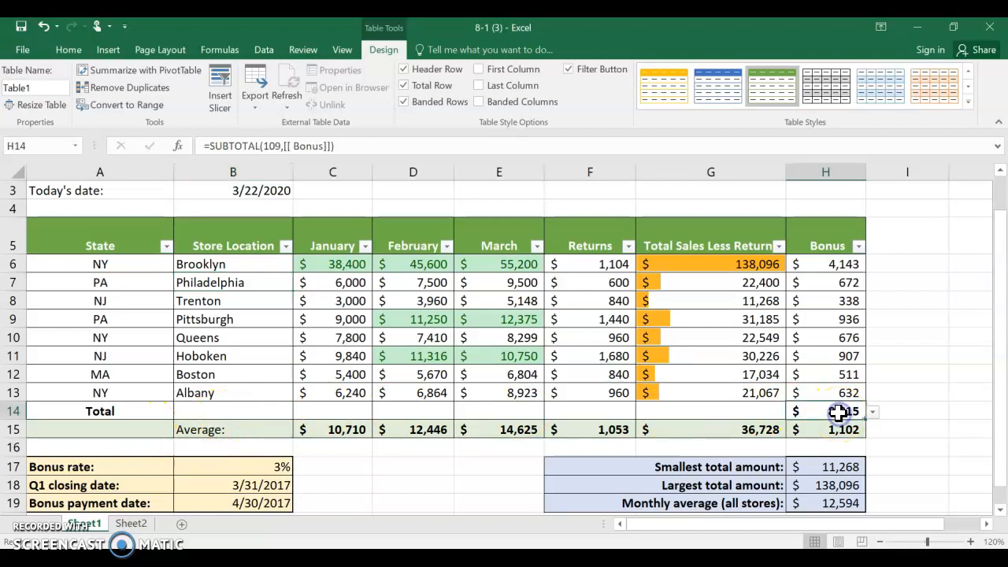
pyautogui.moveTo(855, 423); pyautogui.dragTo(435, 422)
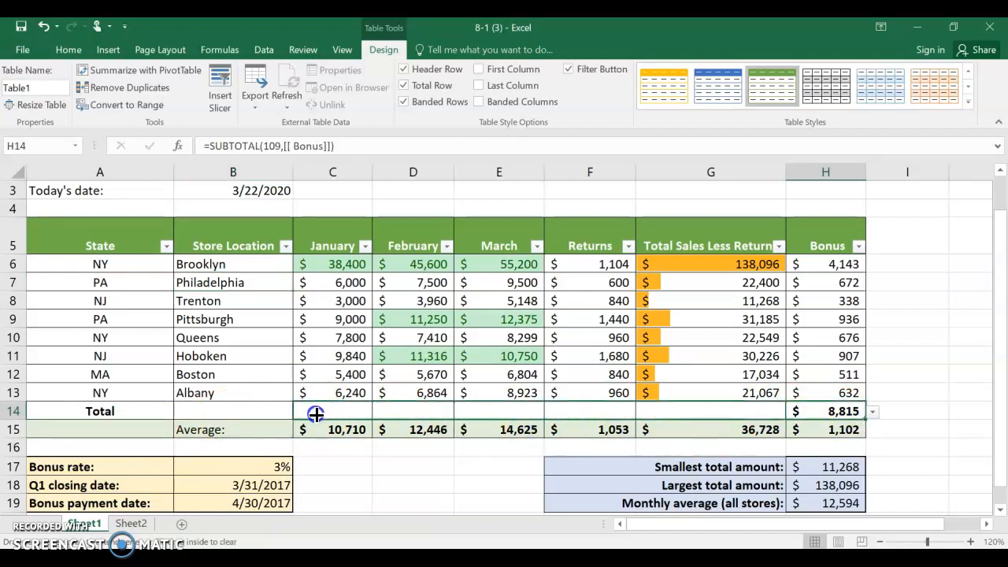
pyautogui.moveTo(315, 414); pyautogui.dragTo(315, 413)
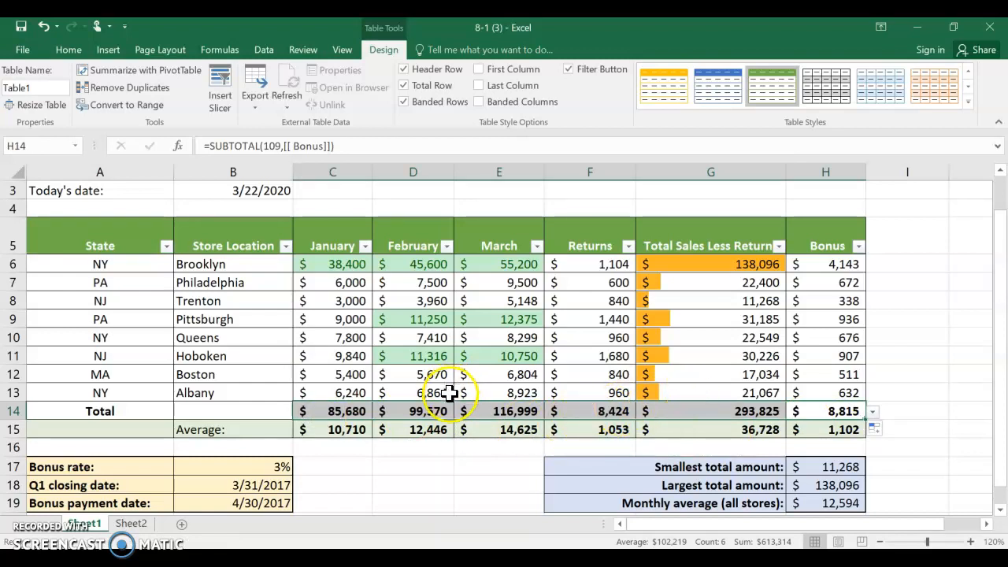
# Sort the table by the State column from A to Z.
pyautogui.click(244, 340)
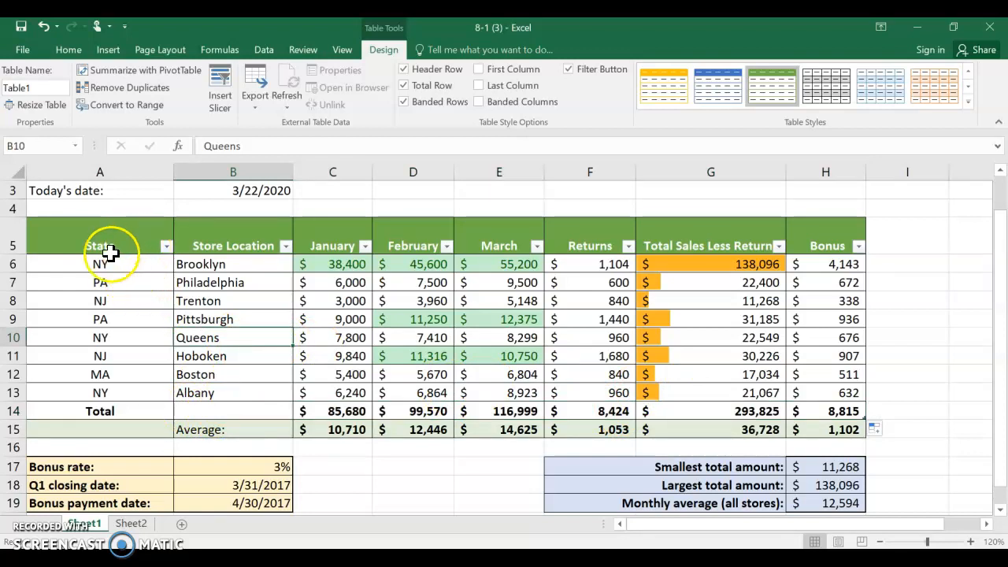
pyautogui.click(166, 248)
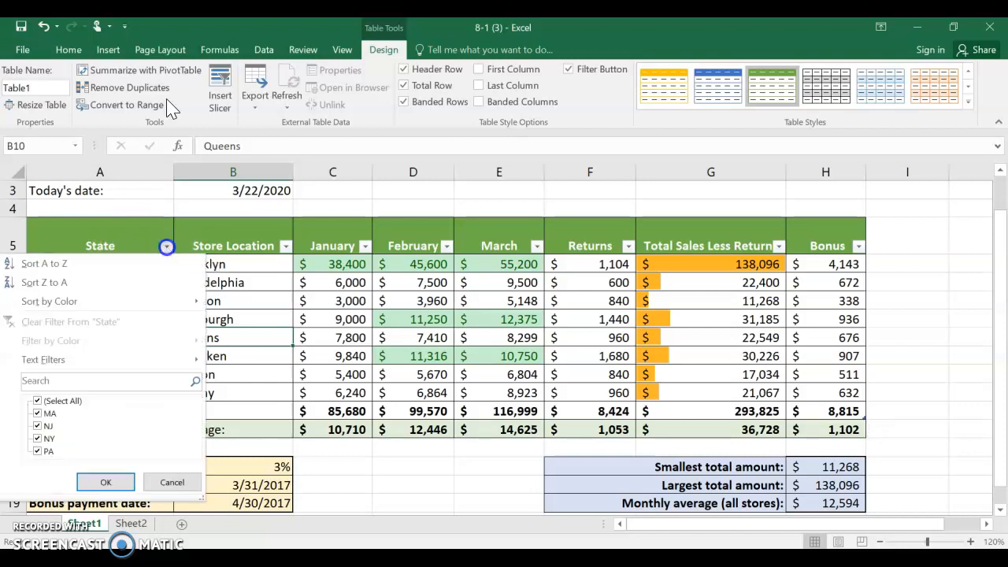
pyautogui.click(79, 264)
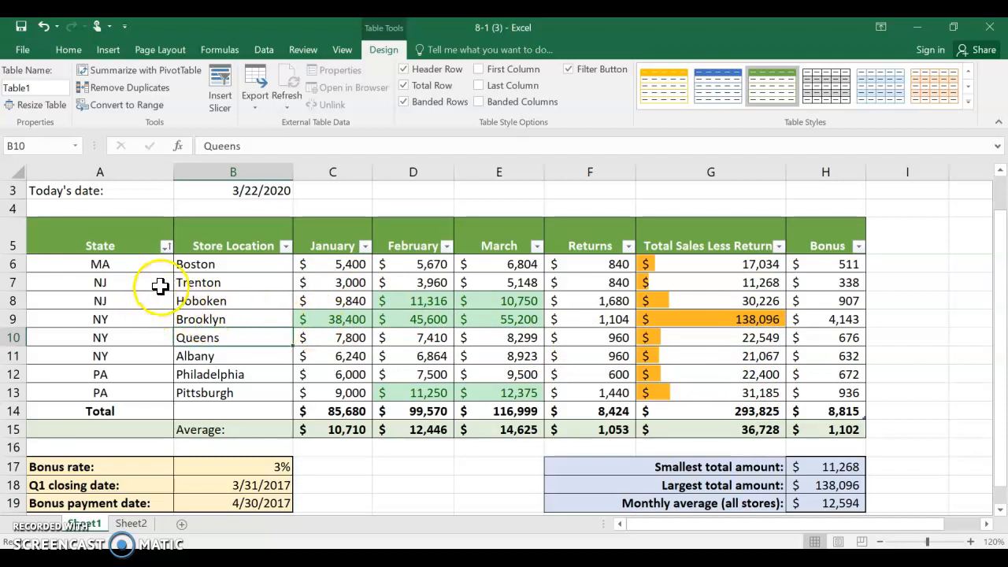
# Apply a custom sort by State A to Z, then by Total Sales Less Returns from Largest to Smallest.
pyautogui.click(64, 50)
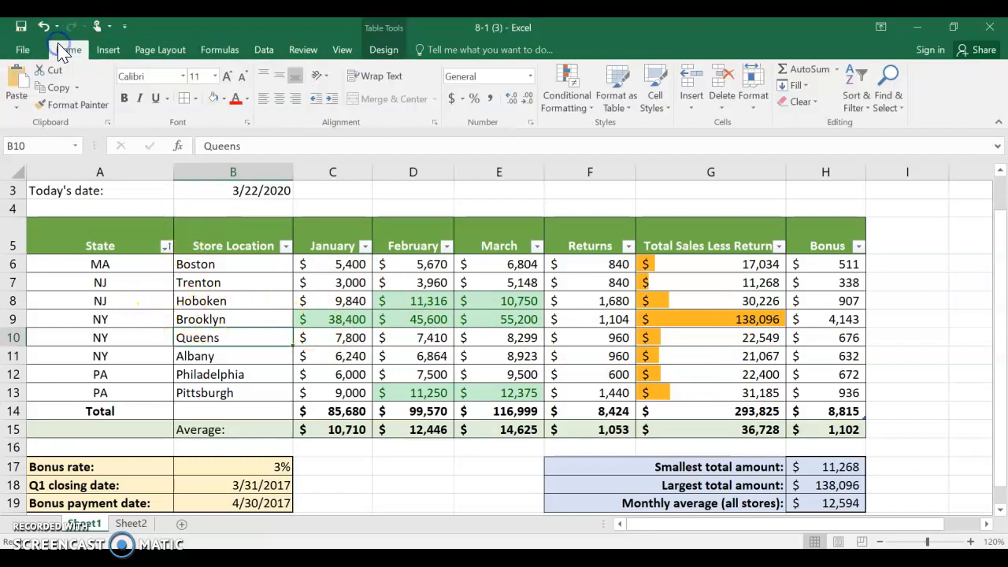
pyautogui.click(854, 82)
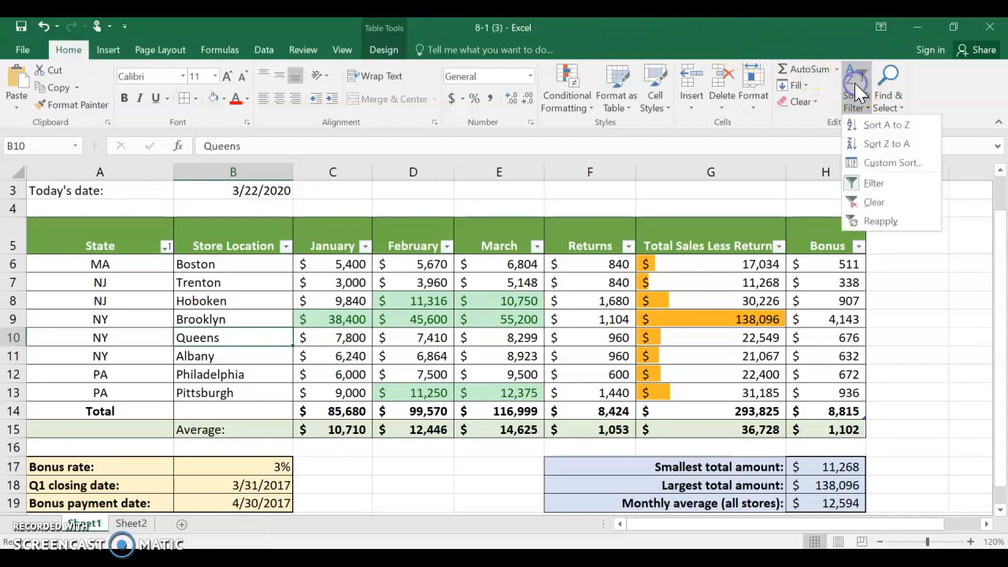
pyautogui.click(884, 165)
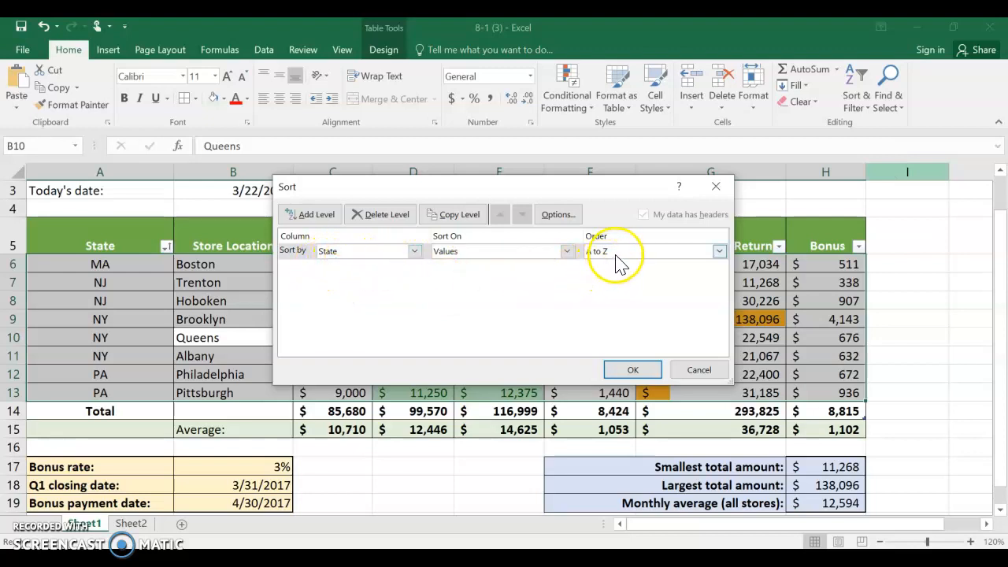
pyautogui.click(303, 216)
pyautogui.moveTo(454, 192); pyautogui.dragTo(416, 270)
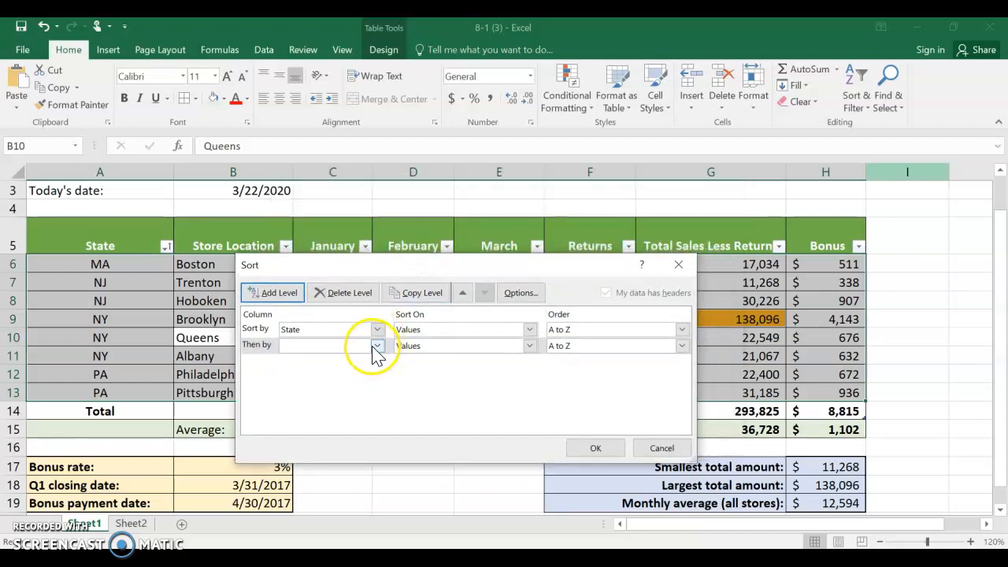
pyautogui.click(371, 347)
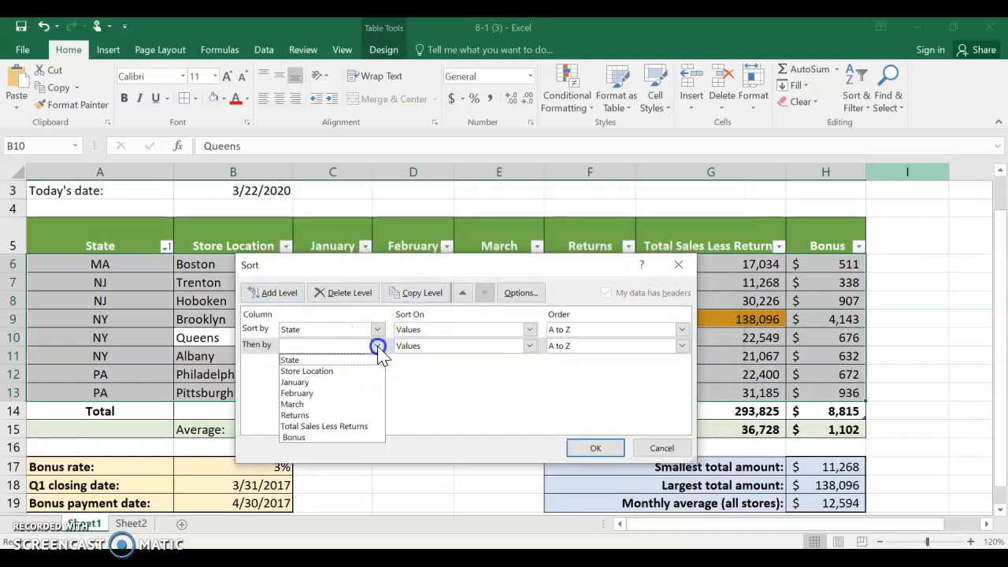
pyautogui.click(343, 430)
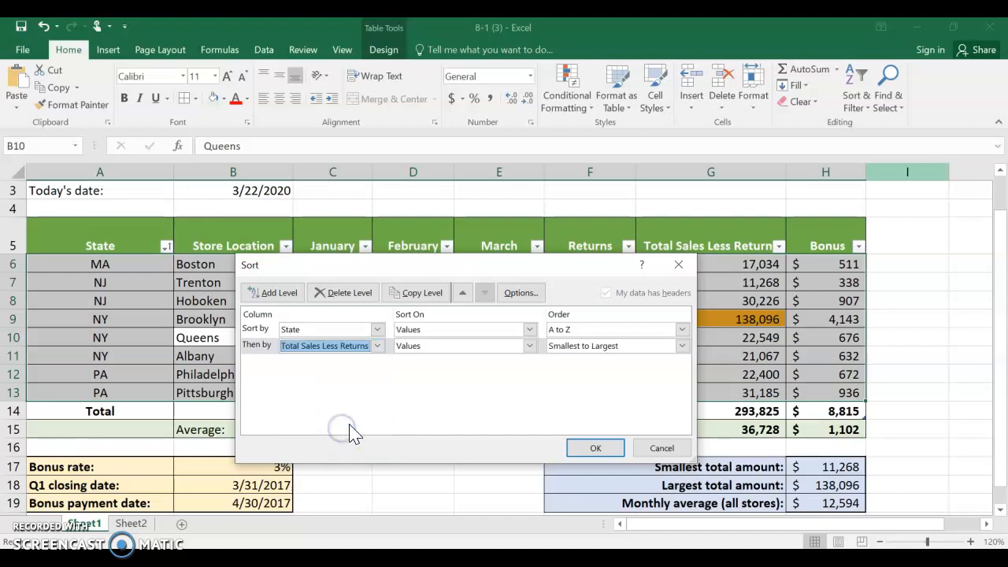
pyautogui.click(682, 347)
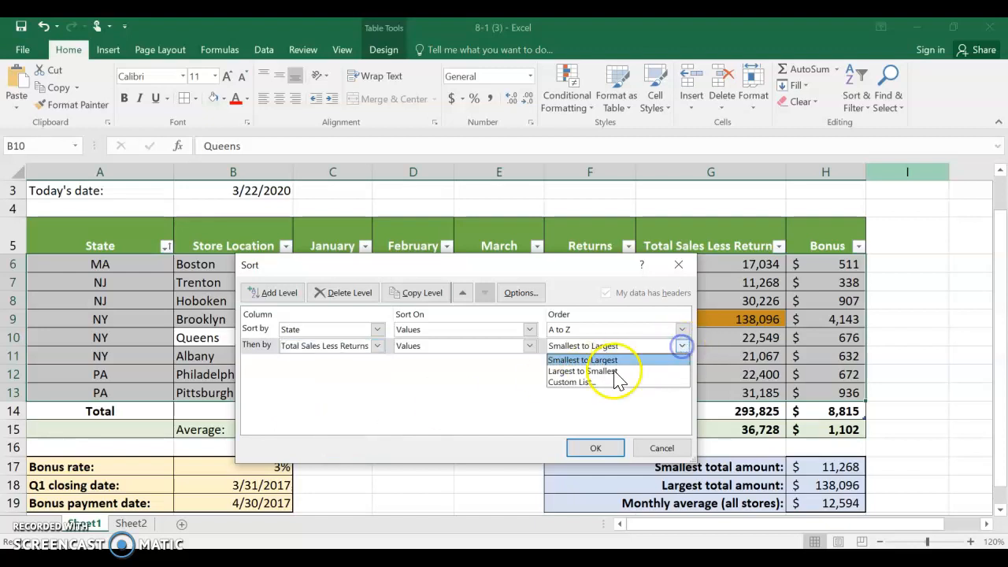
pyautogui.click(593, 372)
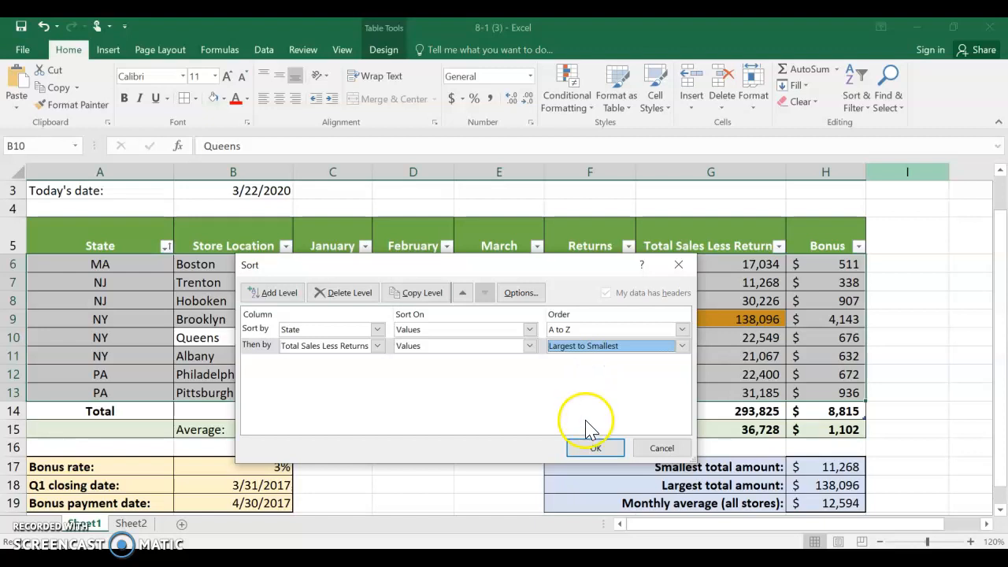
pyautogui.click(599, 449)
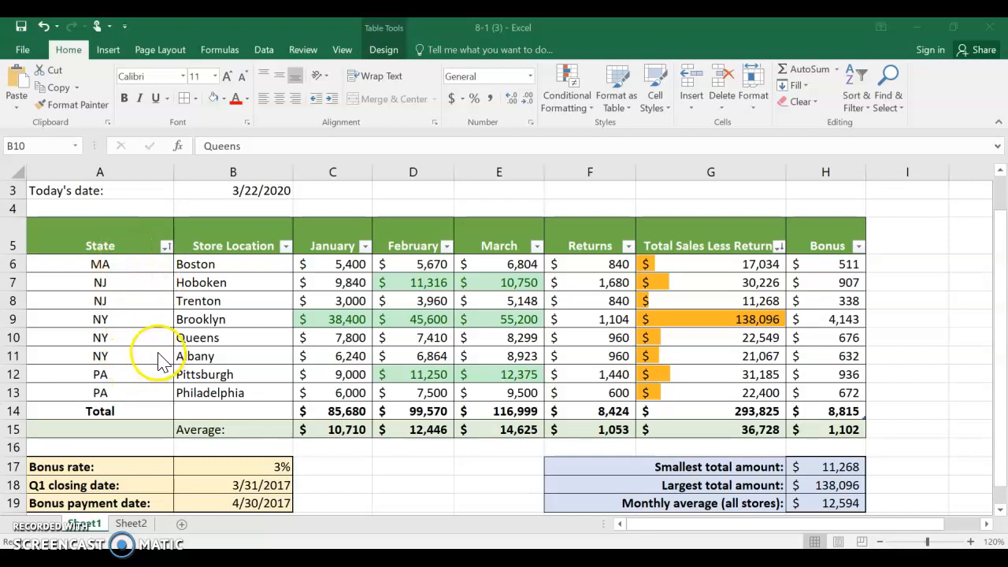
# Filter the State column to leave out NJ and PA, keeping only MA and NY stores.
pyautogui.click(167, 248)
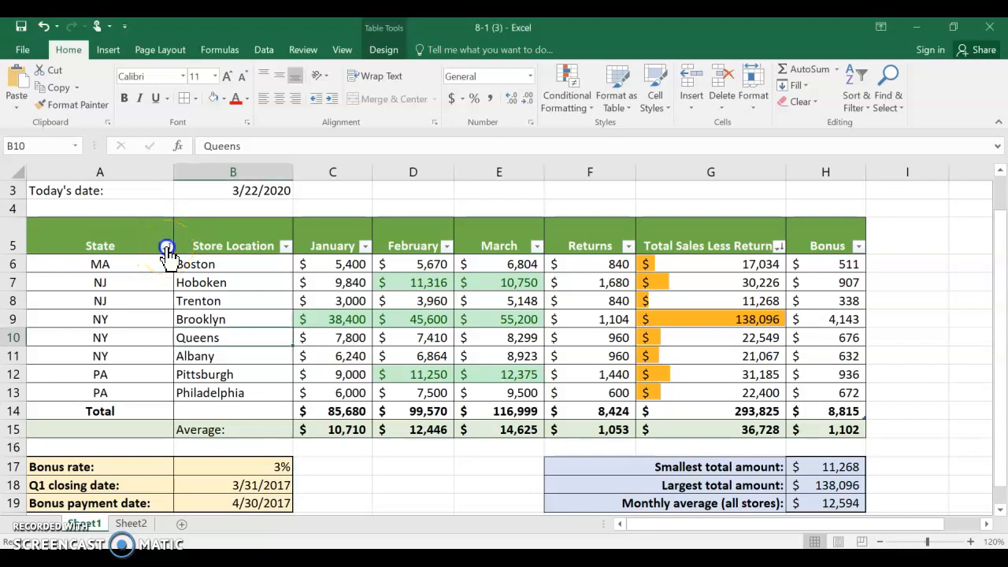
pyautogui.click(166, 247)
pyautogui.click(37, 426)
pyautogui.click(38, 426)
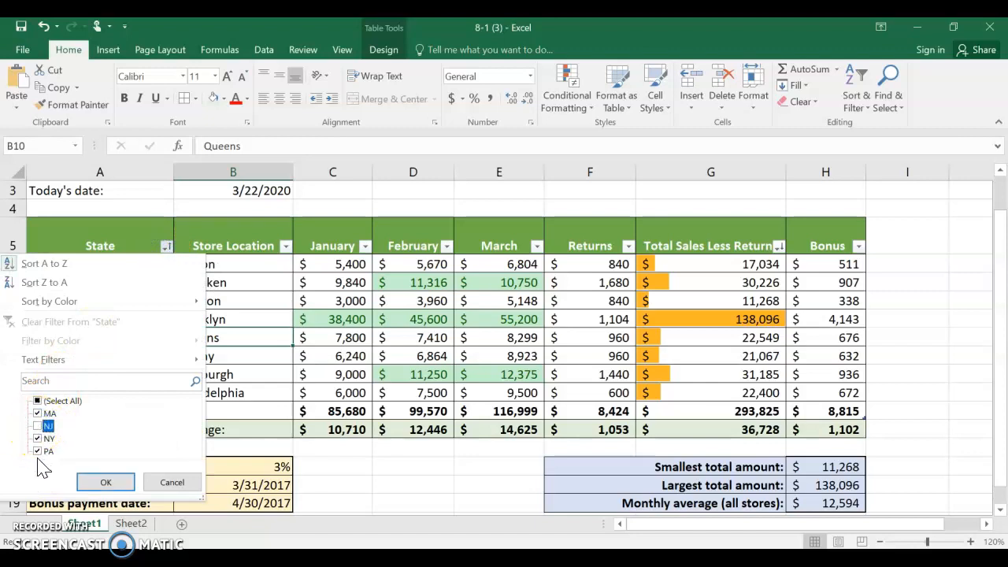
pyautogui.click(37, 450)
pyautogui.click(114, 484)
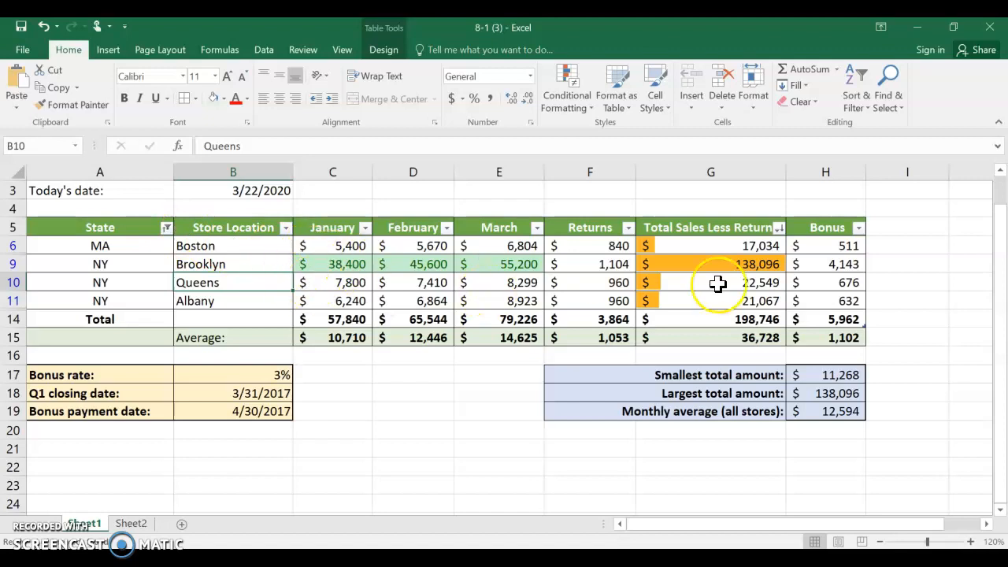
# Filter the Total Sales Less Returns column with a number filter for values less than 25000.
pyautogui.click(781, 230)
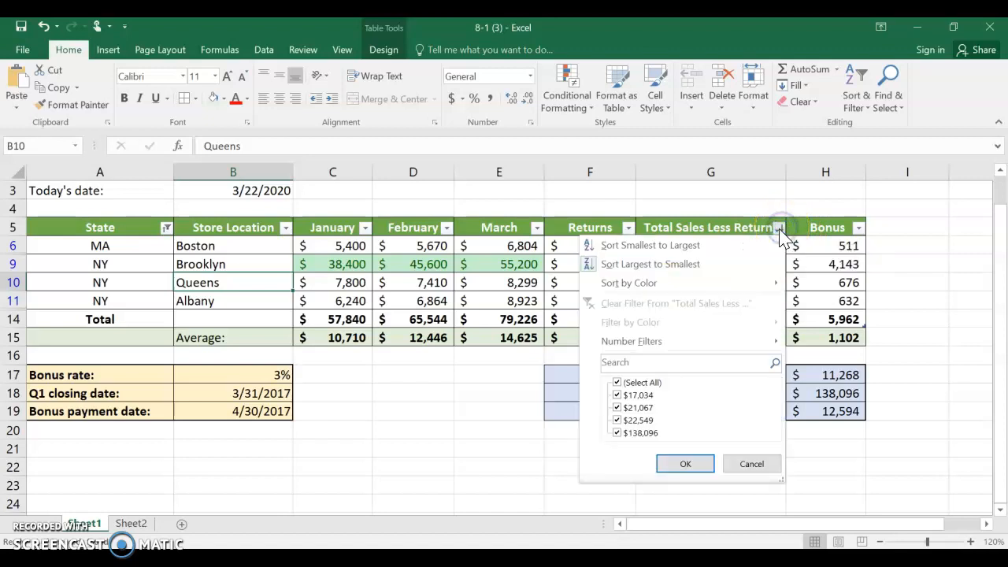
pyautogui.click(682, 347)
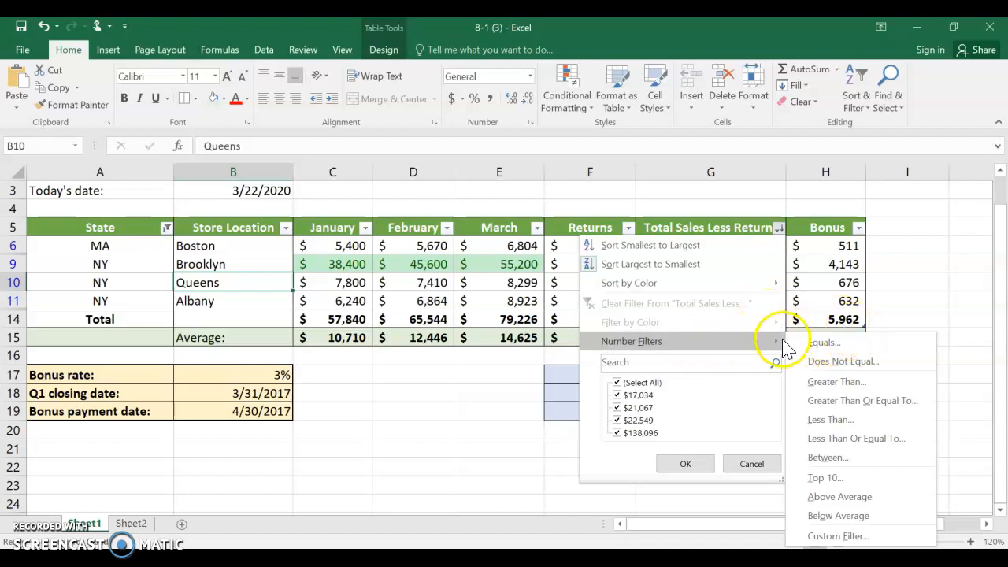
pyautogui.click(842, 419)
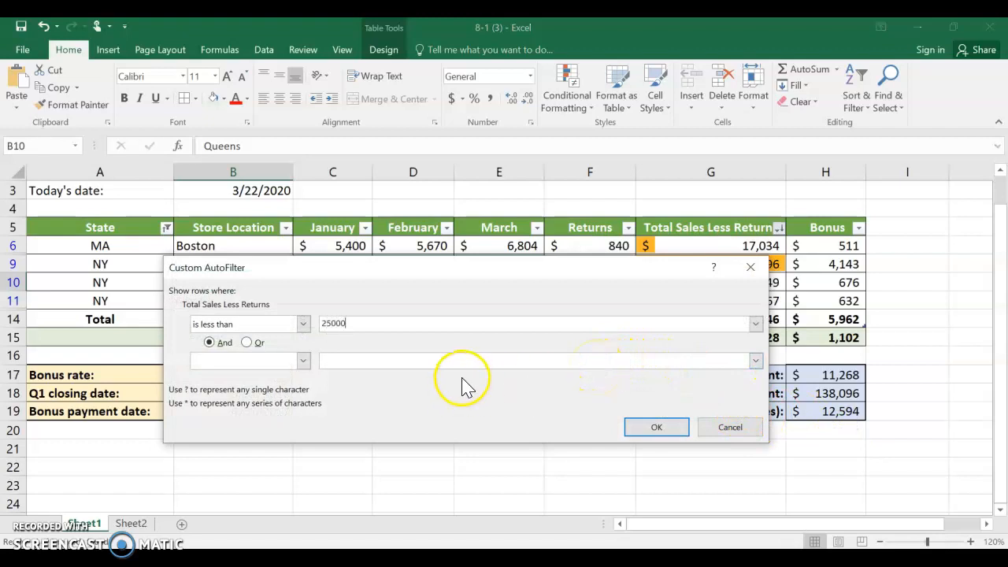
pyautogui.click(668, 427)
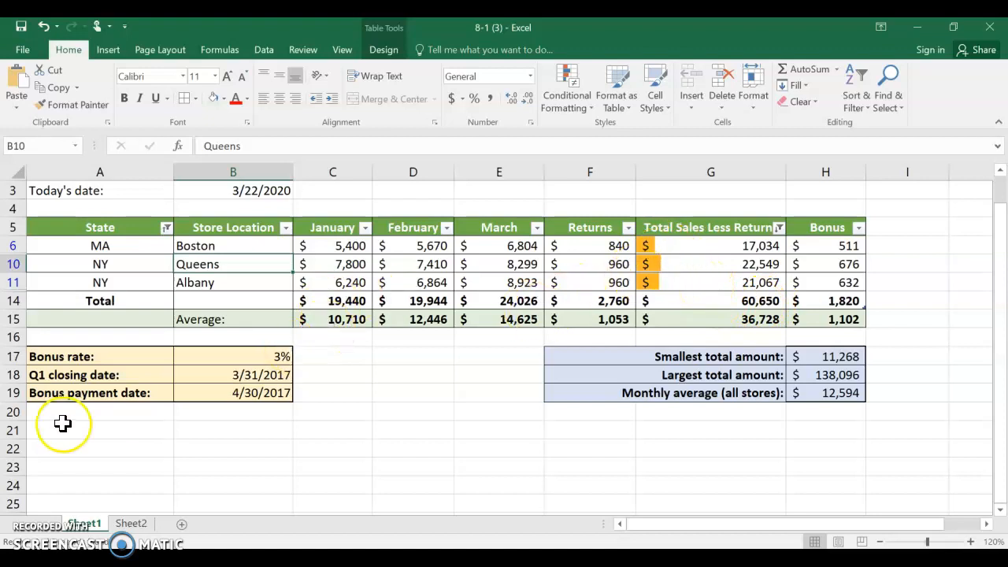
# Enter the author's full name in cell A22, below the bonus information.
pyautogui.click(71, 449)
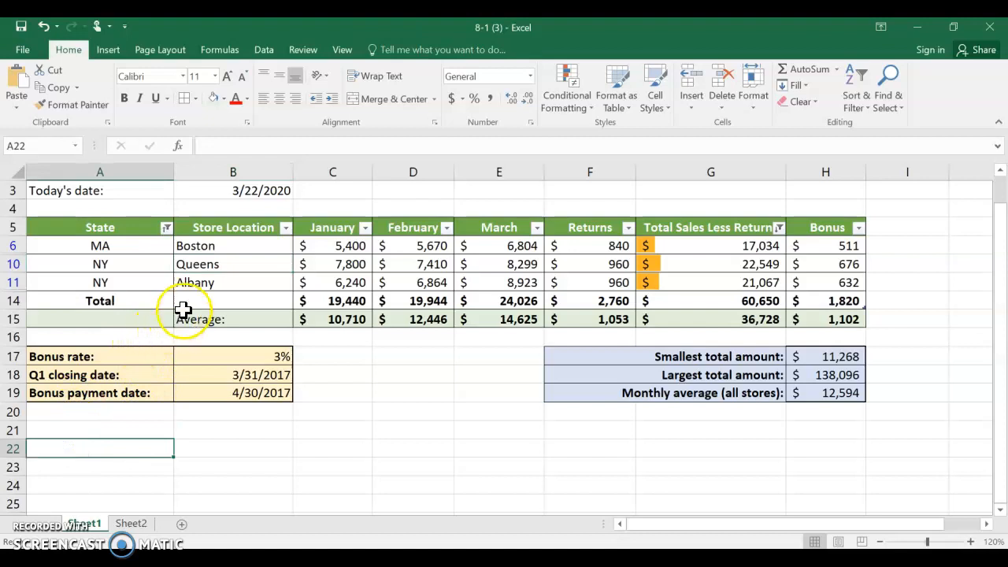
pyautogui.write('rter')
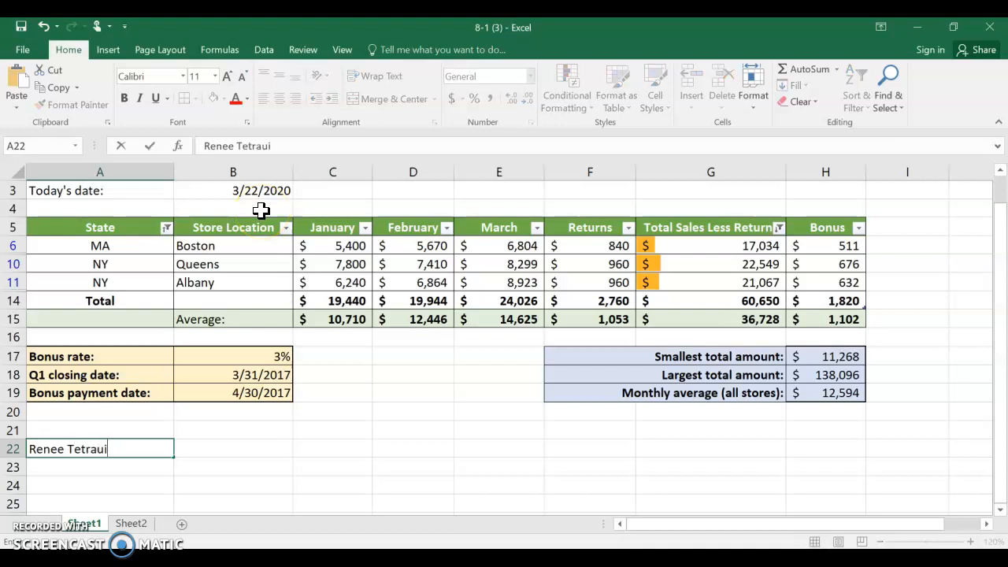
pyautogui.click(323, 410)
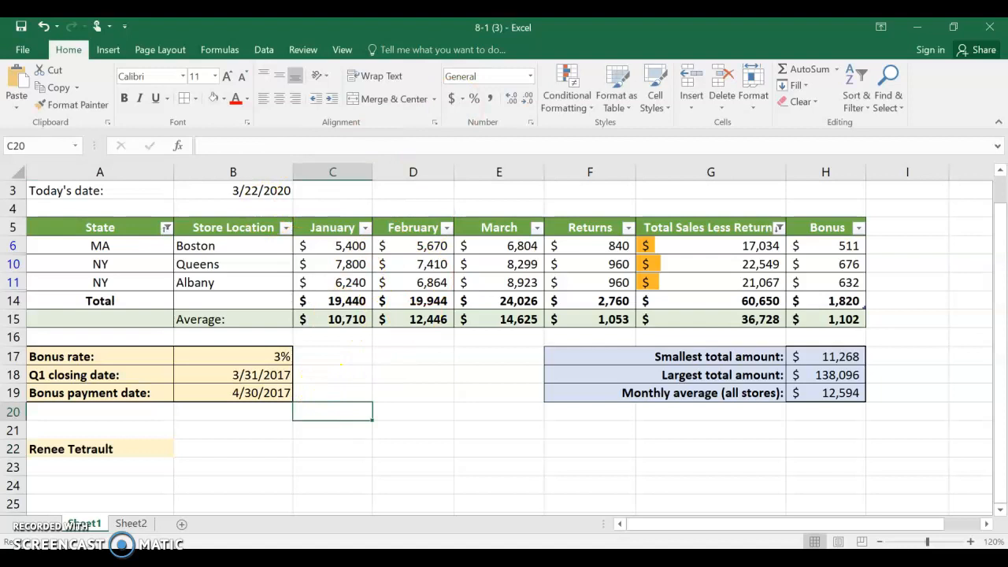
# Switch the worksheet to Page Break Preview.
pyautogui.click(342, 50)
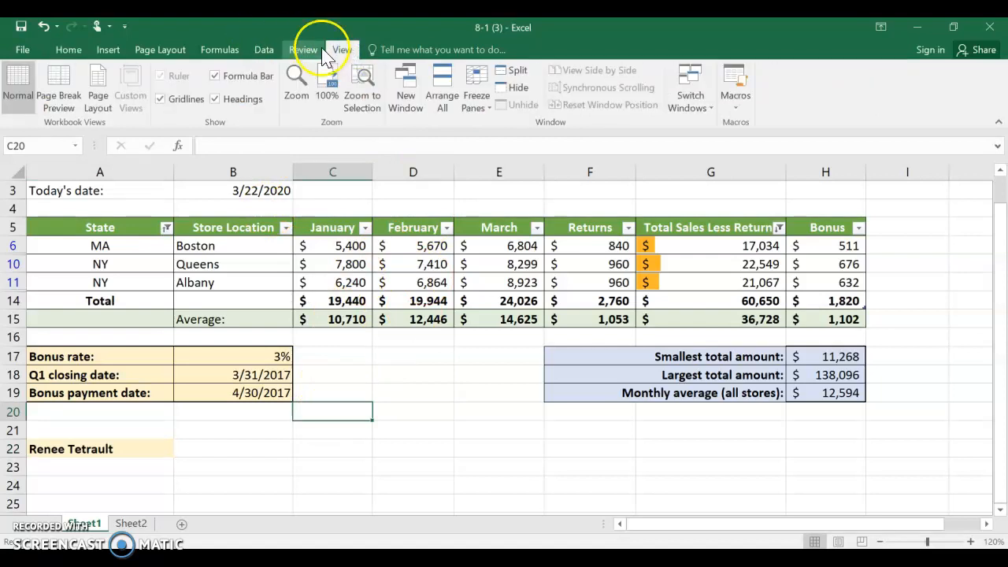
pyautogui.click(67, 94)
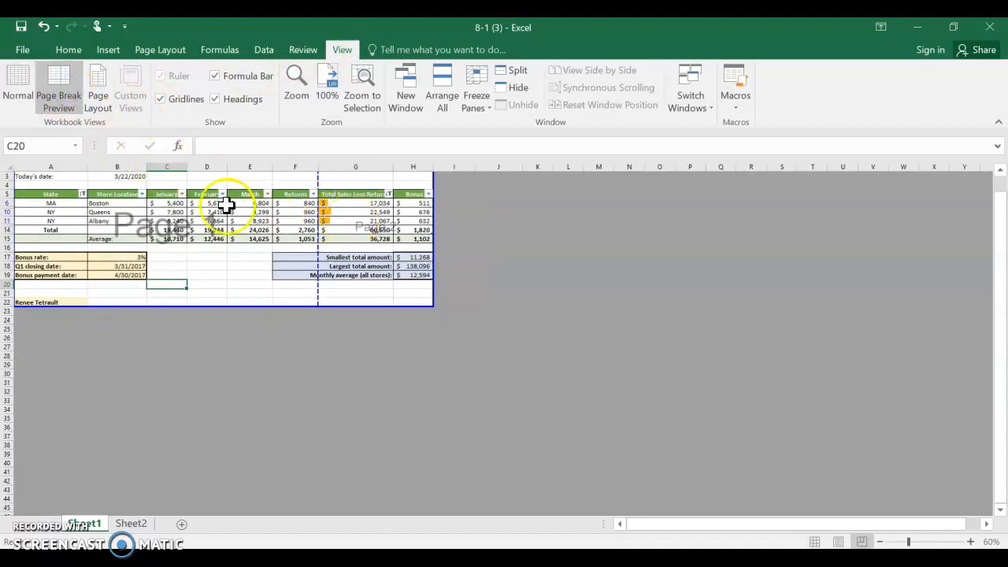